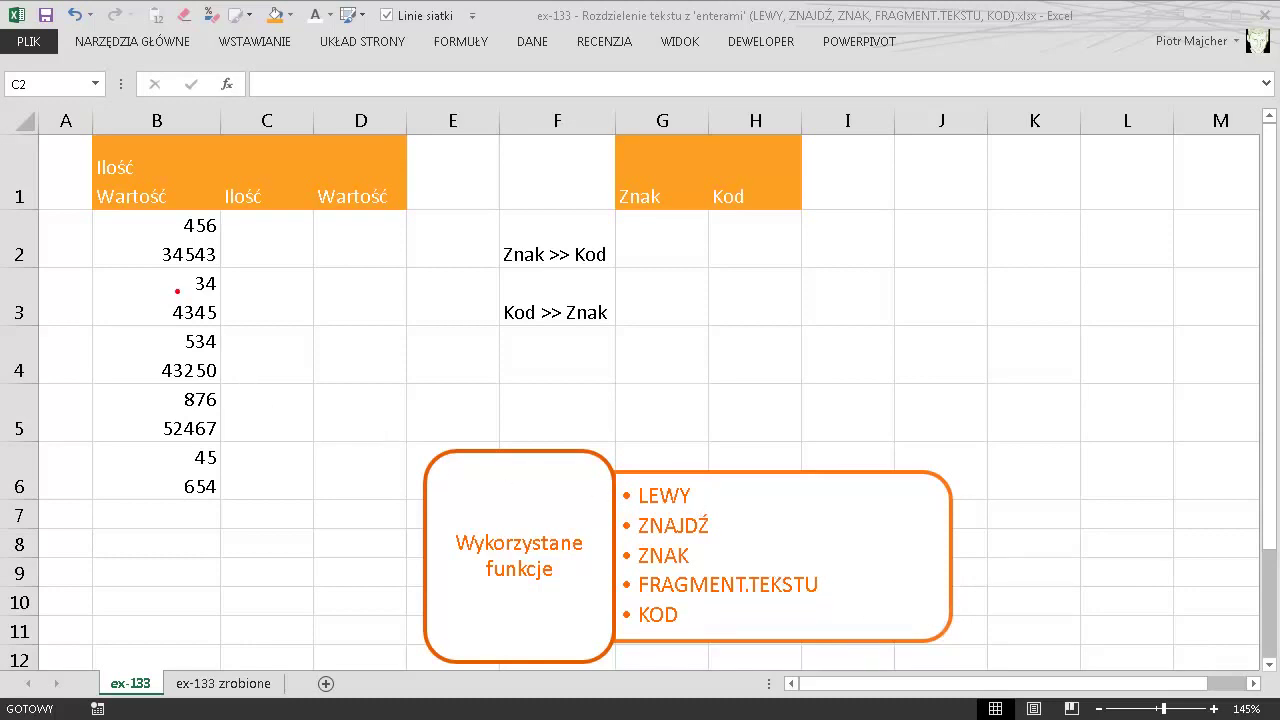
Enter the sample letter A in cell G2.
mouse_move(219, 255)
left_mouse_down()
mouse_move(277, 287)
mouse_move(303, 322)
left_mouse_up()
left_click_drag(223, 226, 288, 243)
mouse_move(257, 198)
left_mouse_down()
mouse_move(288, 196)
mouse_move(348, 225)
mouse_move(370, 198)
left_mouse_up()
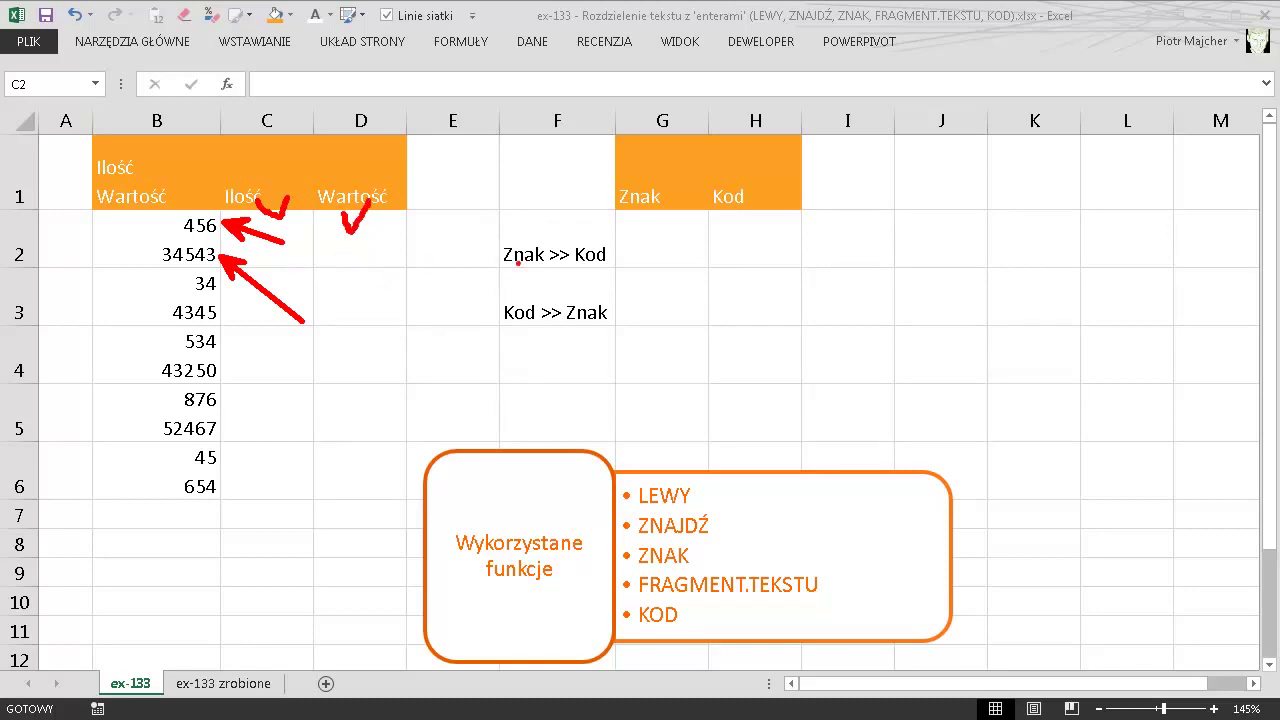
mouse_move(538, 221)
left_mouse_down()
mouse_move(465, 265)
mouse_move(580, 335)
mouse_move(630, 228)
mouse_move(549, 216)
left_mouse_up()
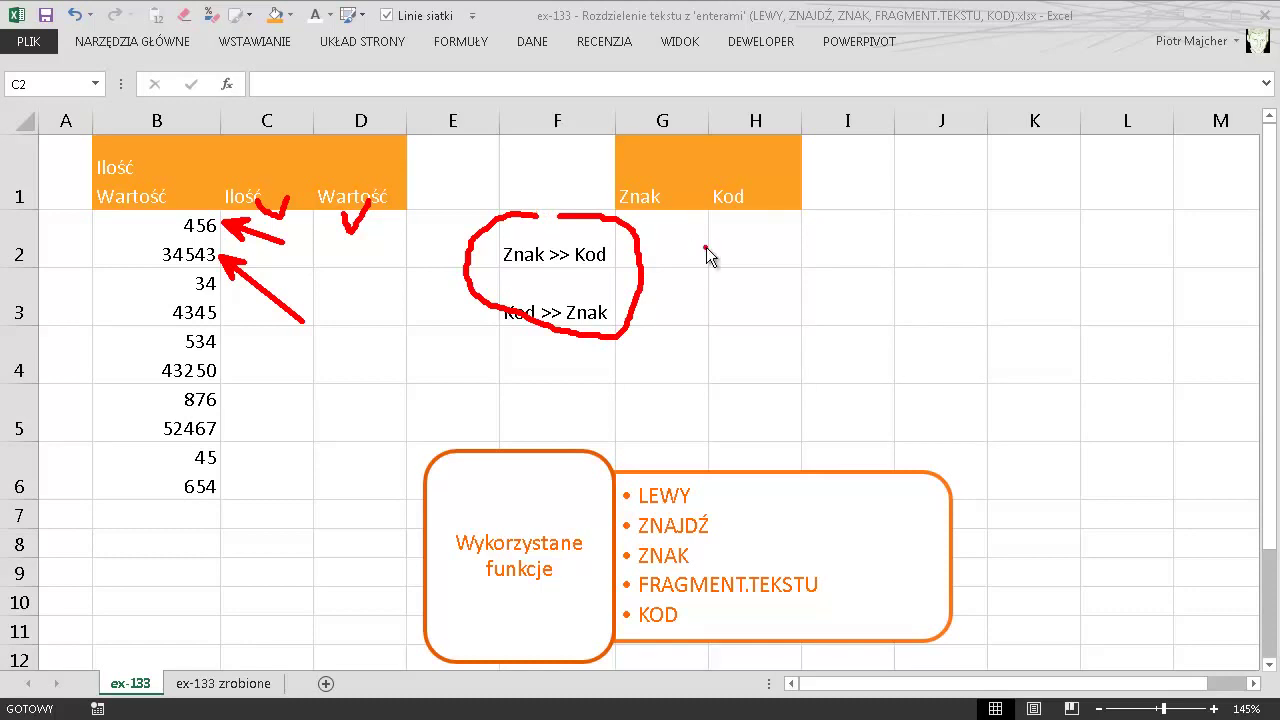
key("Escape")
left_click(660, 240)
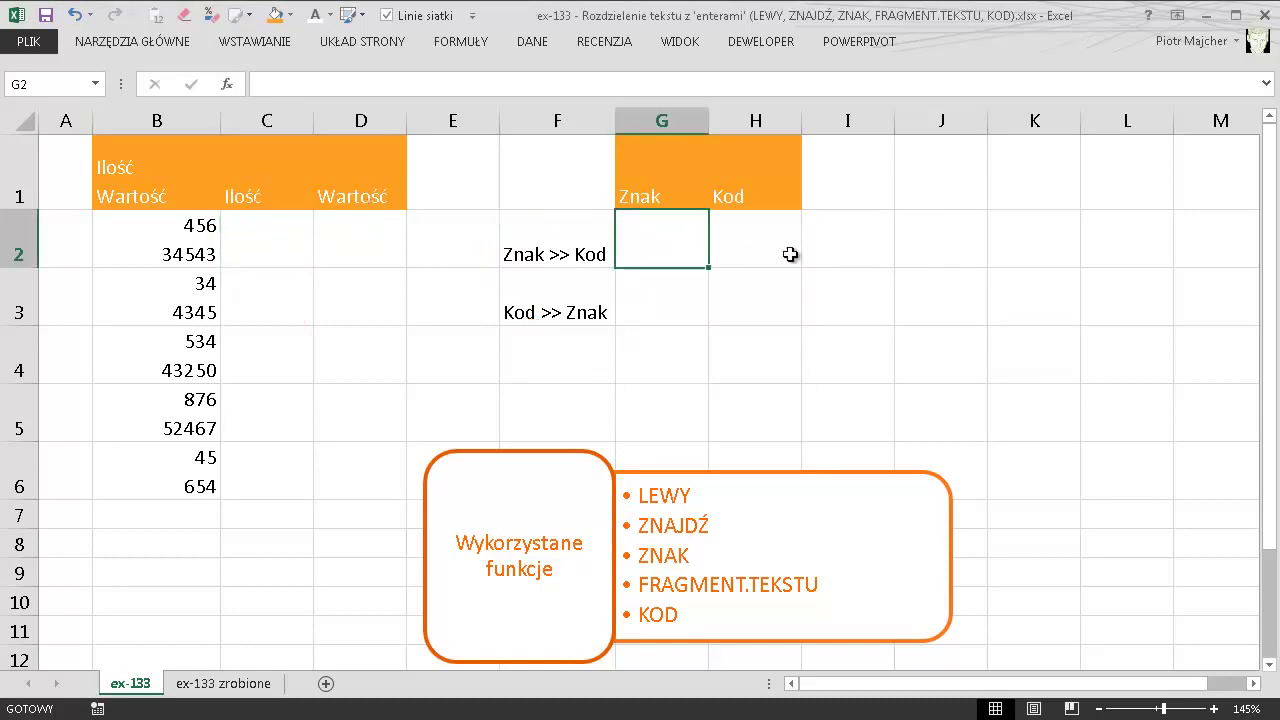
type("A")
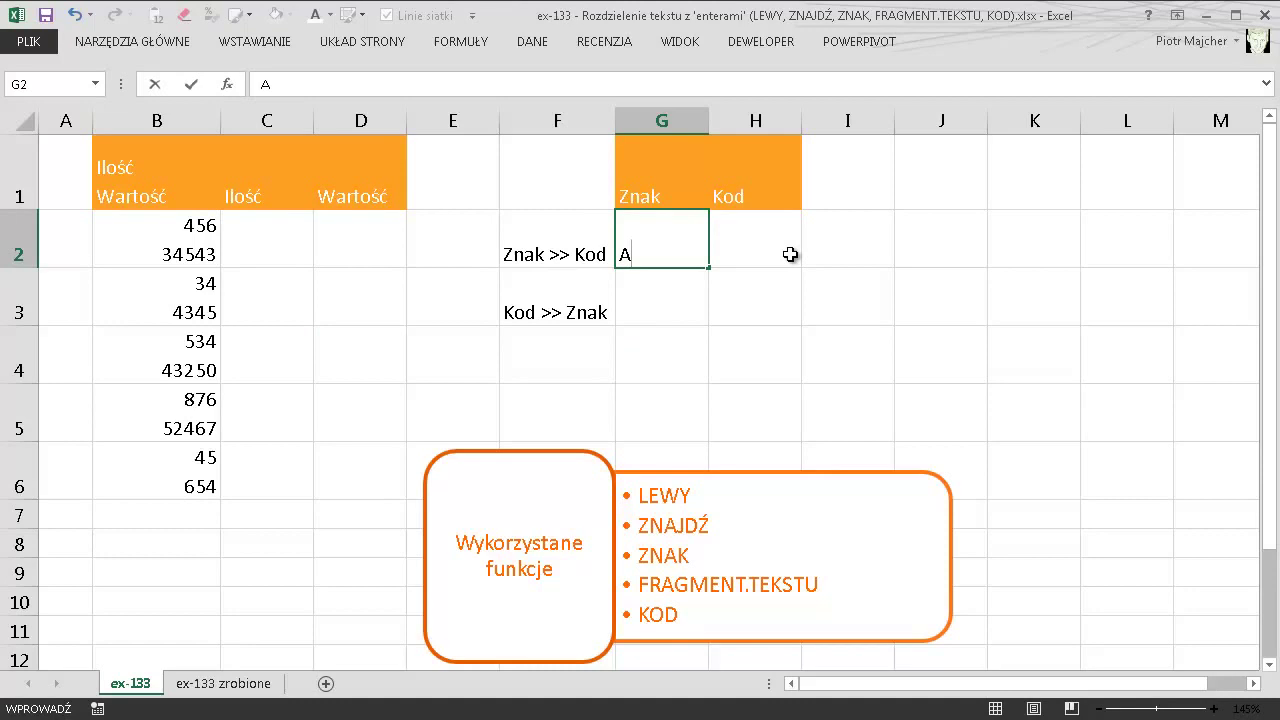
left_click(785, 254)
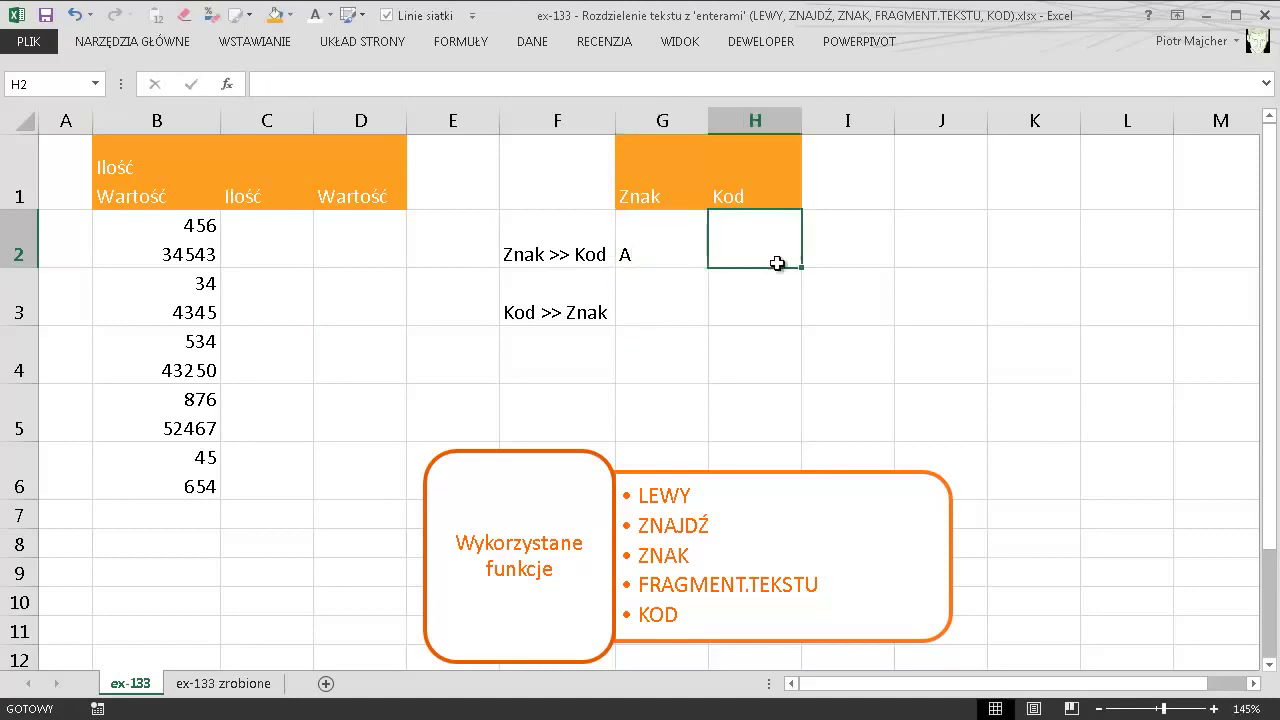
left_click(662, 262)
Enter =KOD(G2) in H2 to return the character code of G2.
left_click(748, 248)
type("=")
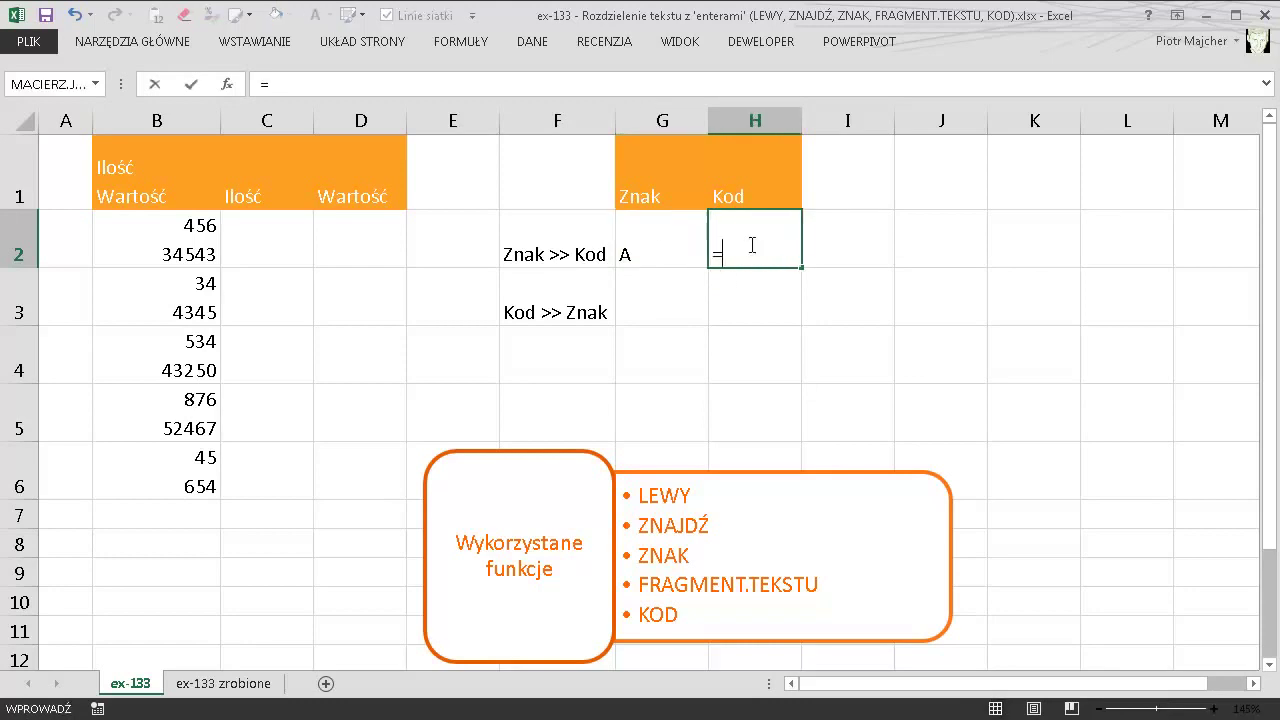
type("kod")
key("Tab")
key("Left")
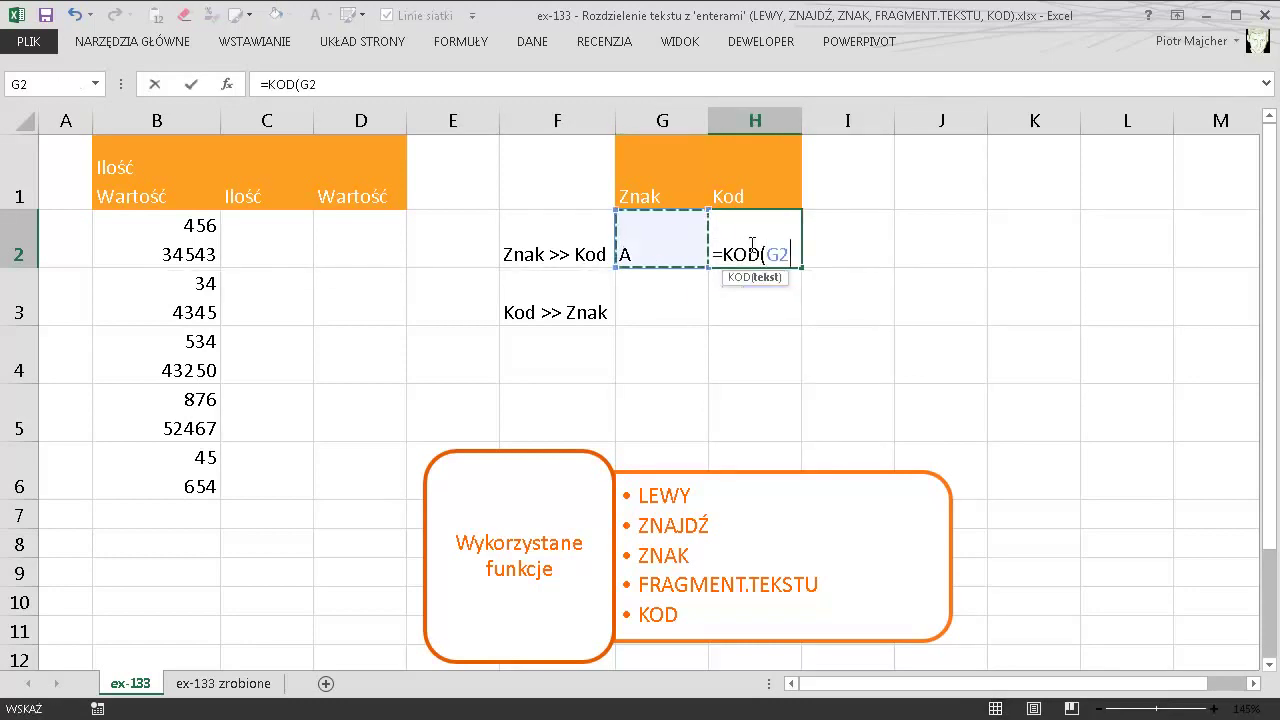
type(")")
key("Return")
left_click(750, 245)
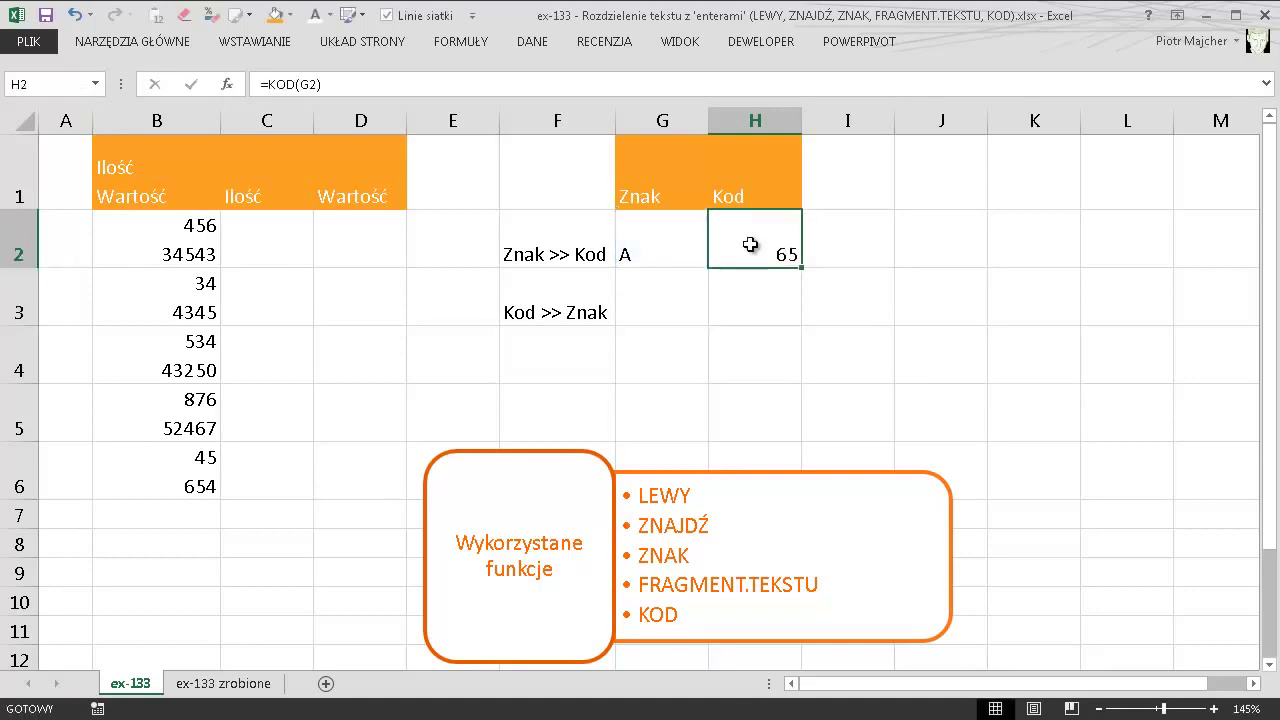
Change G2 to lowercase a, then to a period, so H2 shows 97 and then 46.
left_click(663, 245)
type("a")
key("Return")
key("Up")
type(".")
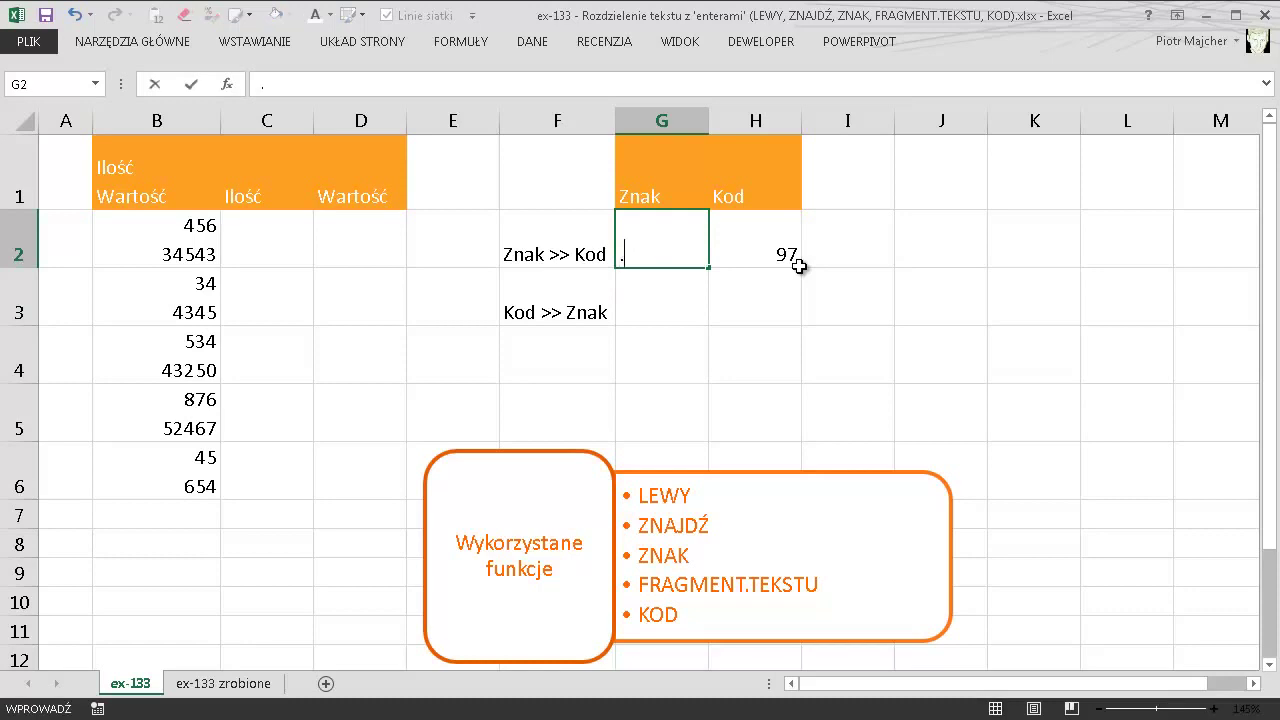
key("Return")
key("Up")
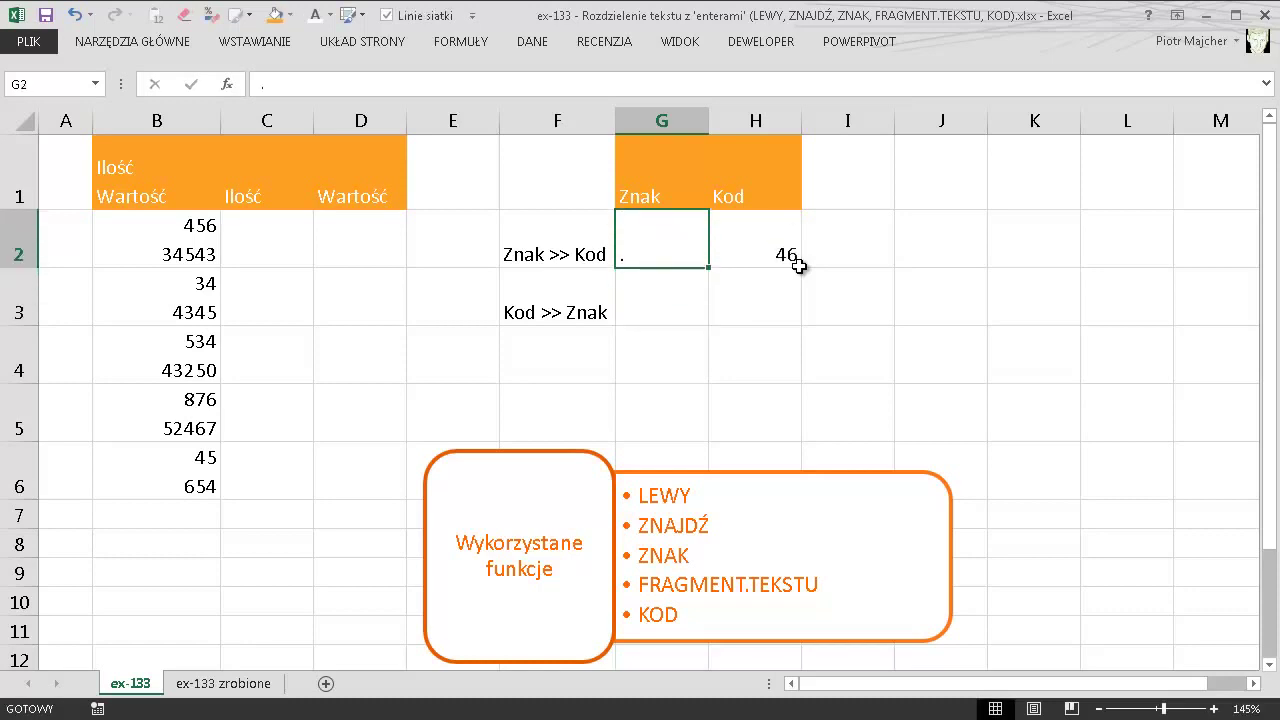
left_click(664, 301)
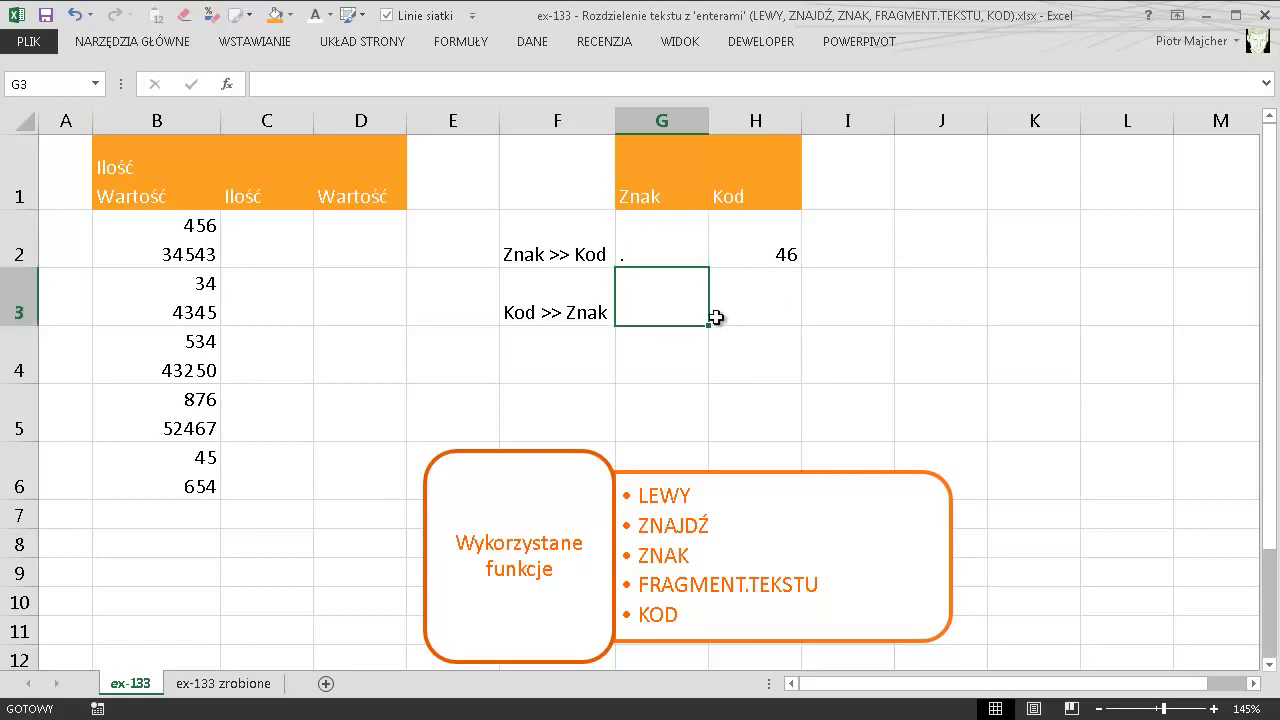
Enter code 50 in H3.
left_click(766, 292)
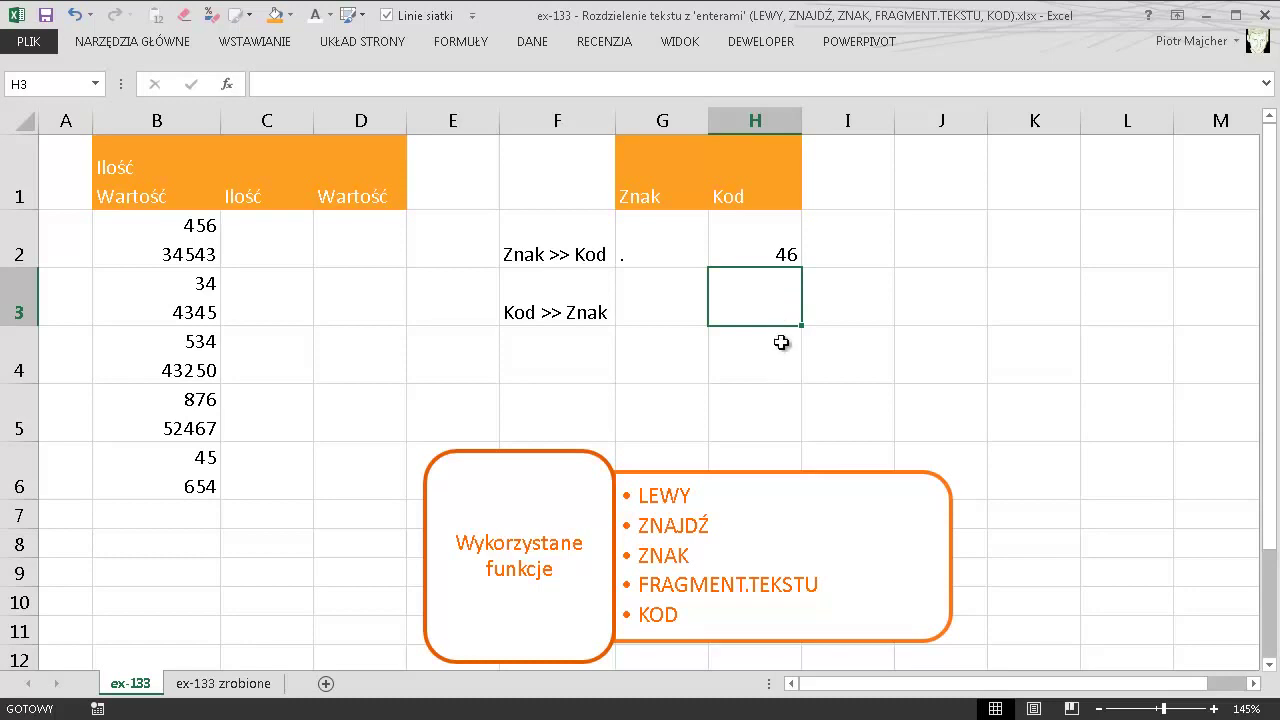
type("50")
key("Return")
key("Left")
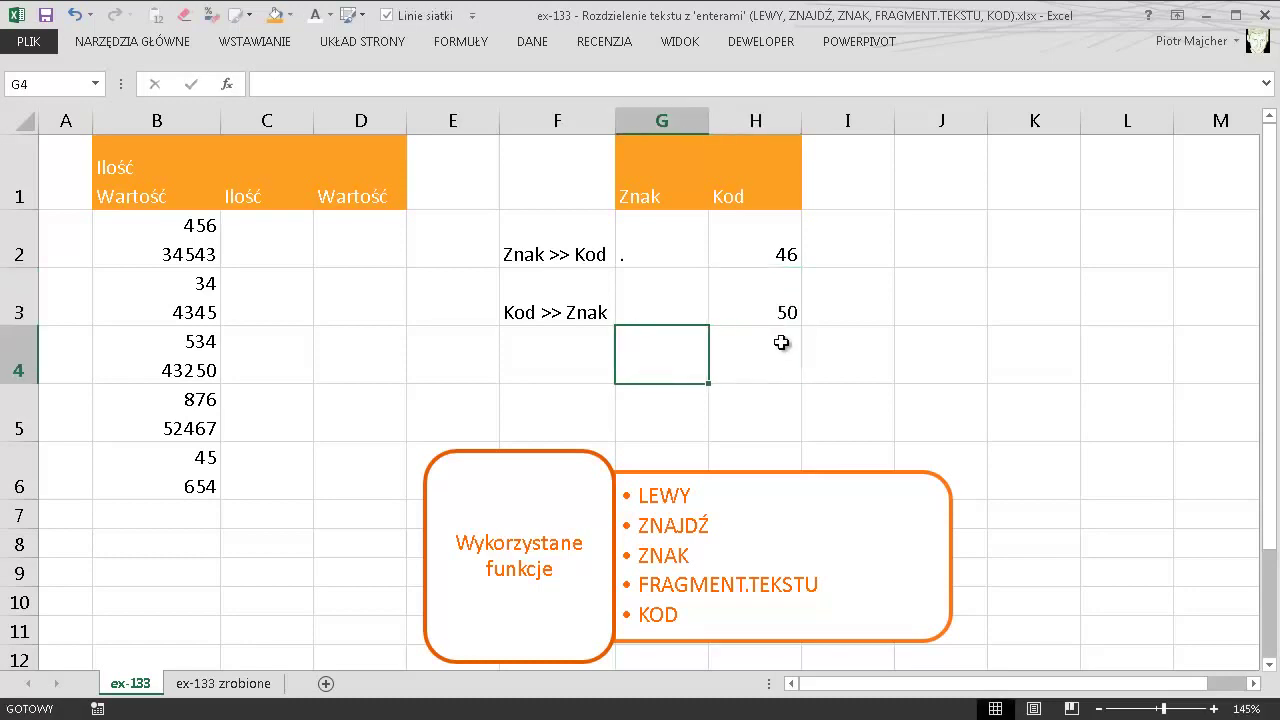
key("Up")
Enter =ZNAK(H3) in G3 to show the character for H3's code.
type("=zna")
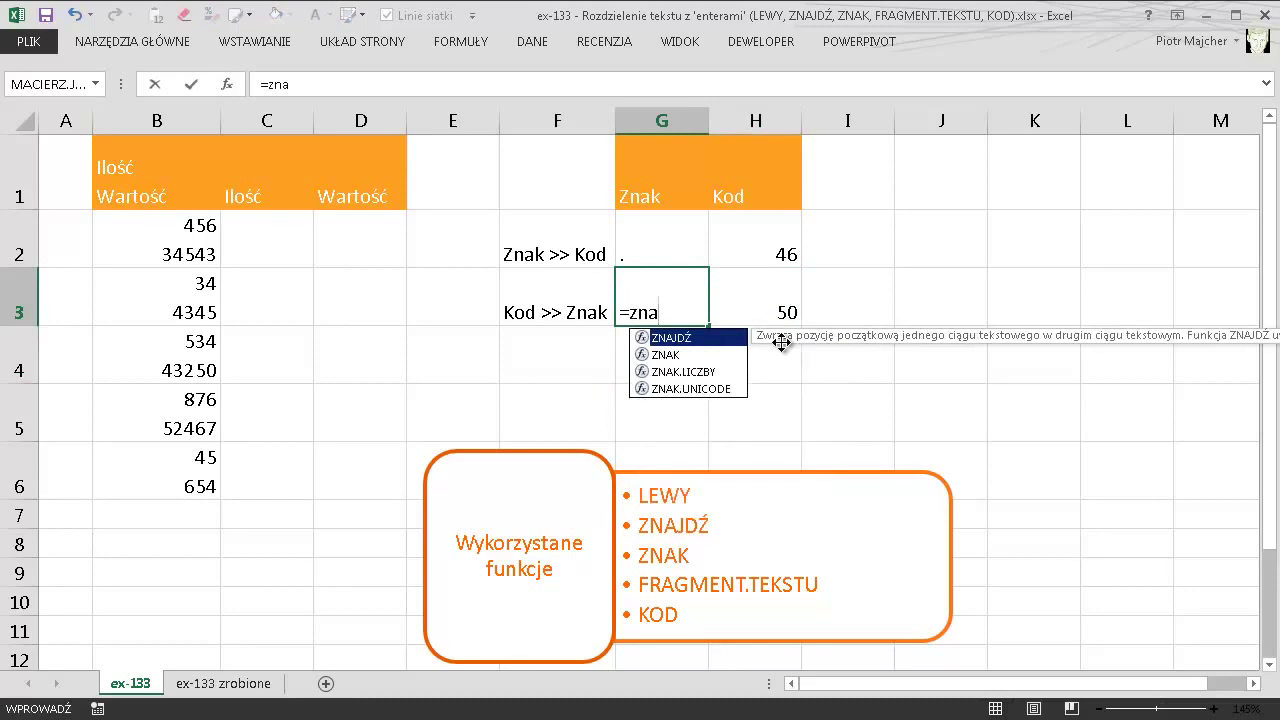
key("Down")
key("Tab")
left_click(752, 310)
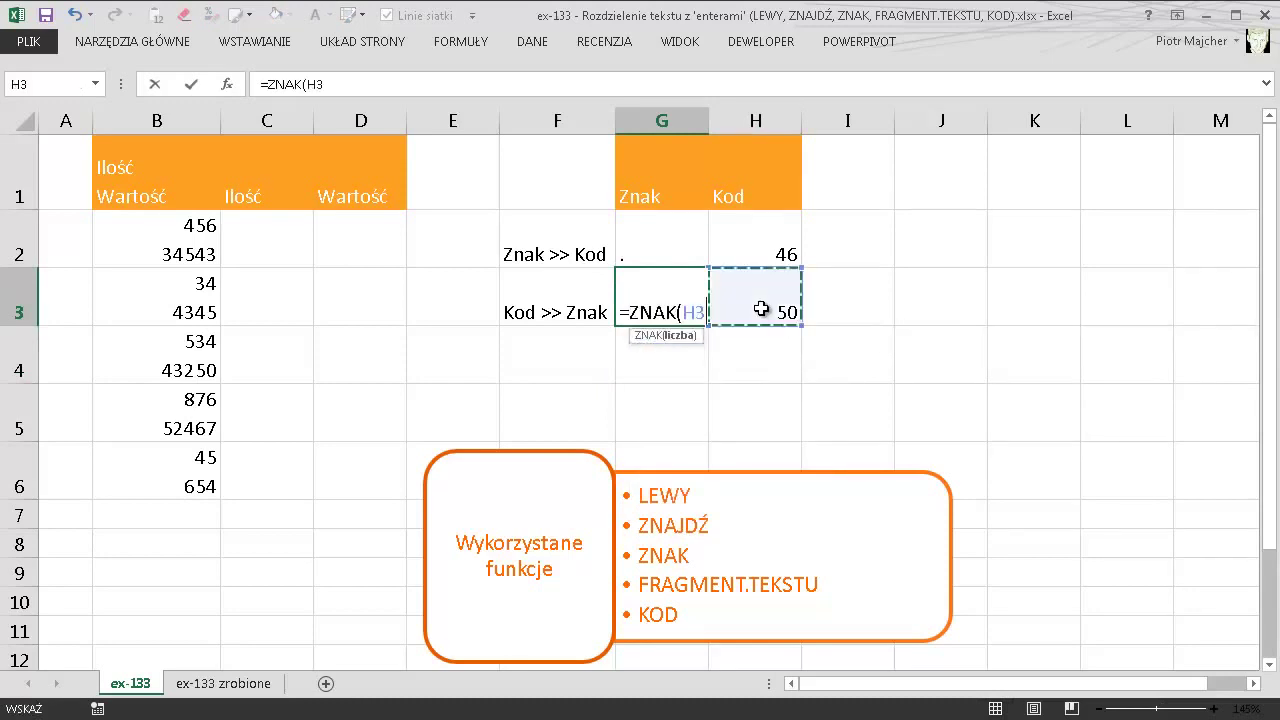
type(")")
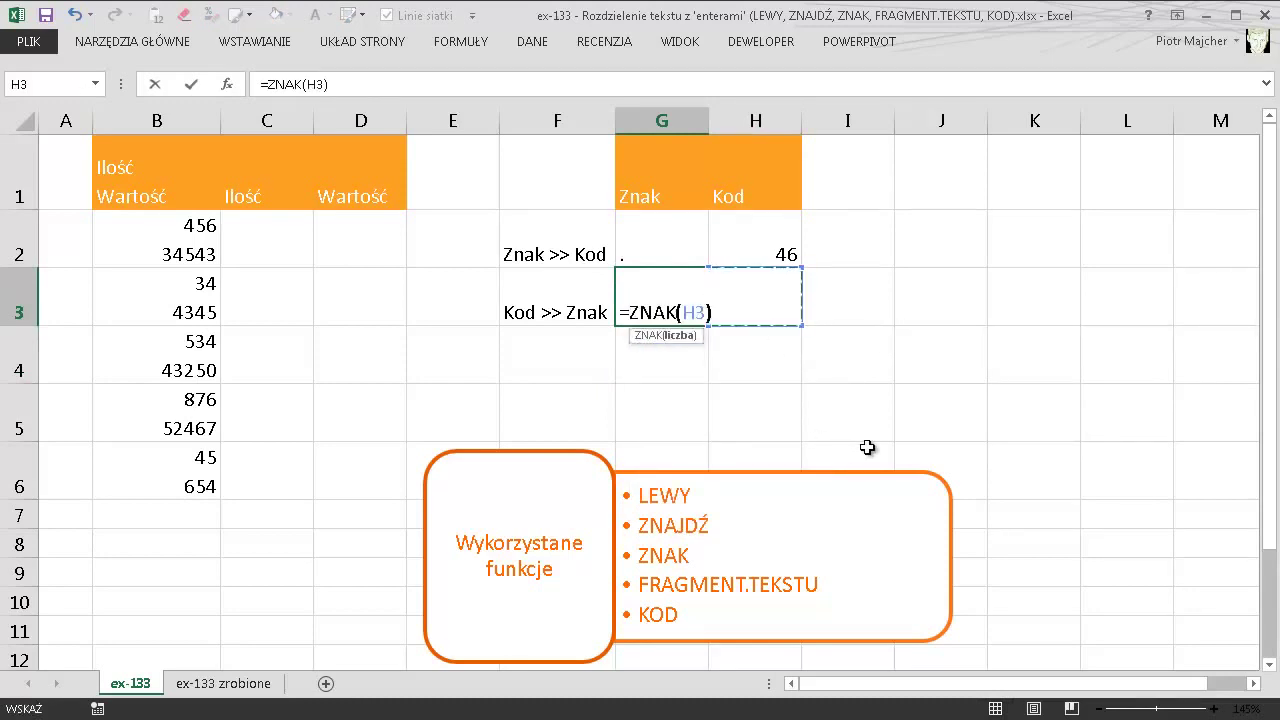
key("Return")
key("Up")
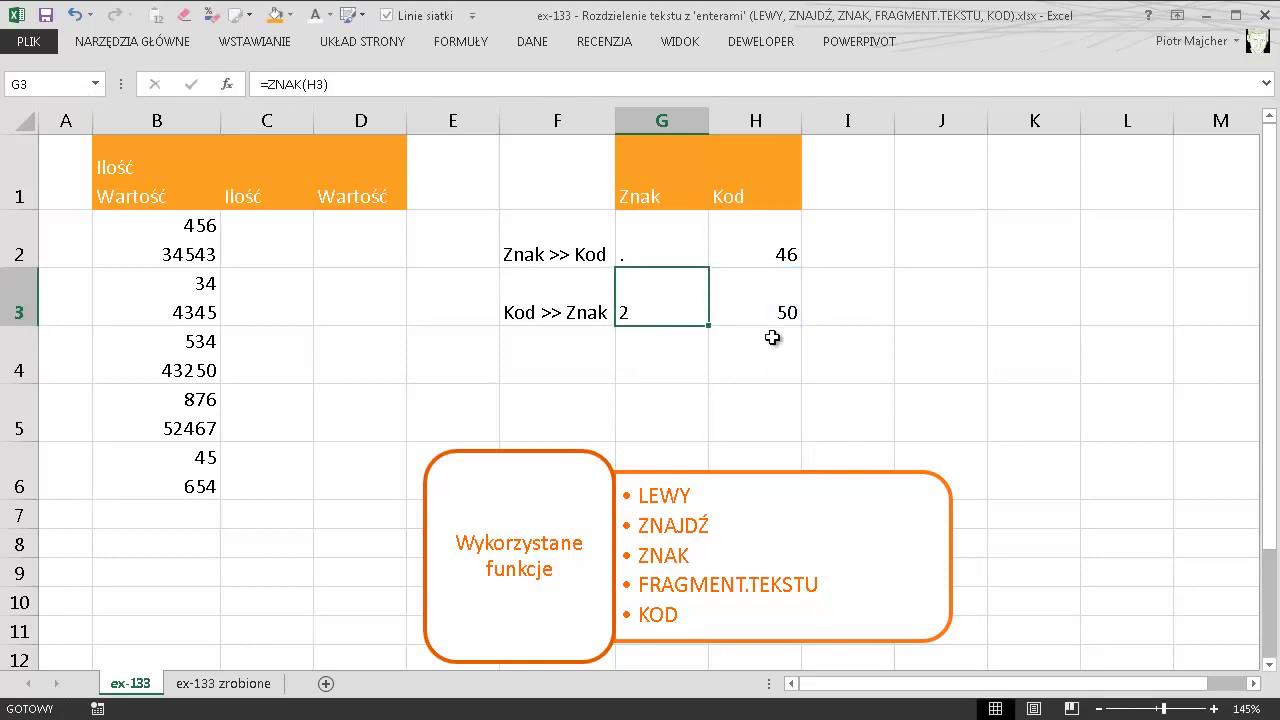
Try codes 40, 37 and 88 in H3, ending with X shown in G3.
left_click(773, 316)
type("40")
key("Return")
key("Up")
type("37")
key("Return")
key("Up")
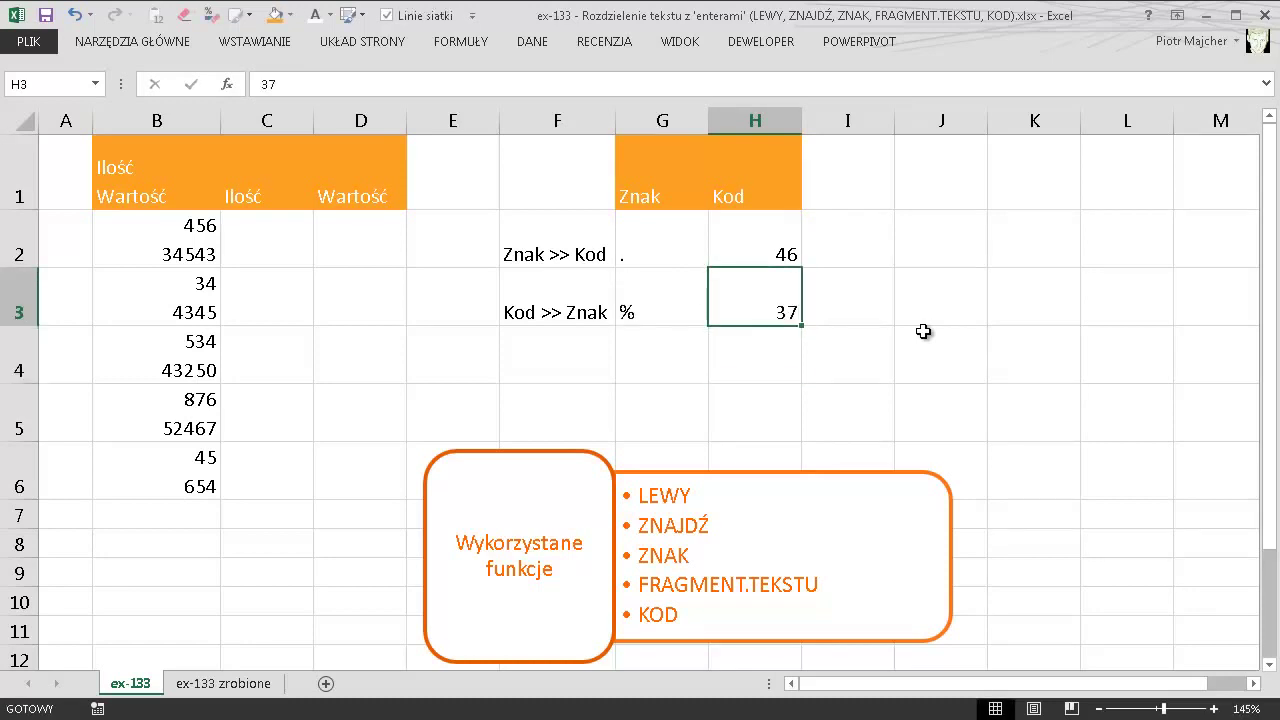
type("88")
key("Return")
key("Up")
Replace G2's period with an Alt+Enter line break, making H2 return code 10.
left_click(664, 249)
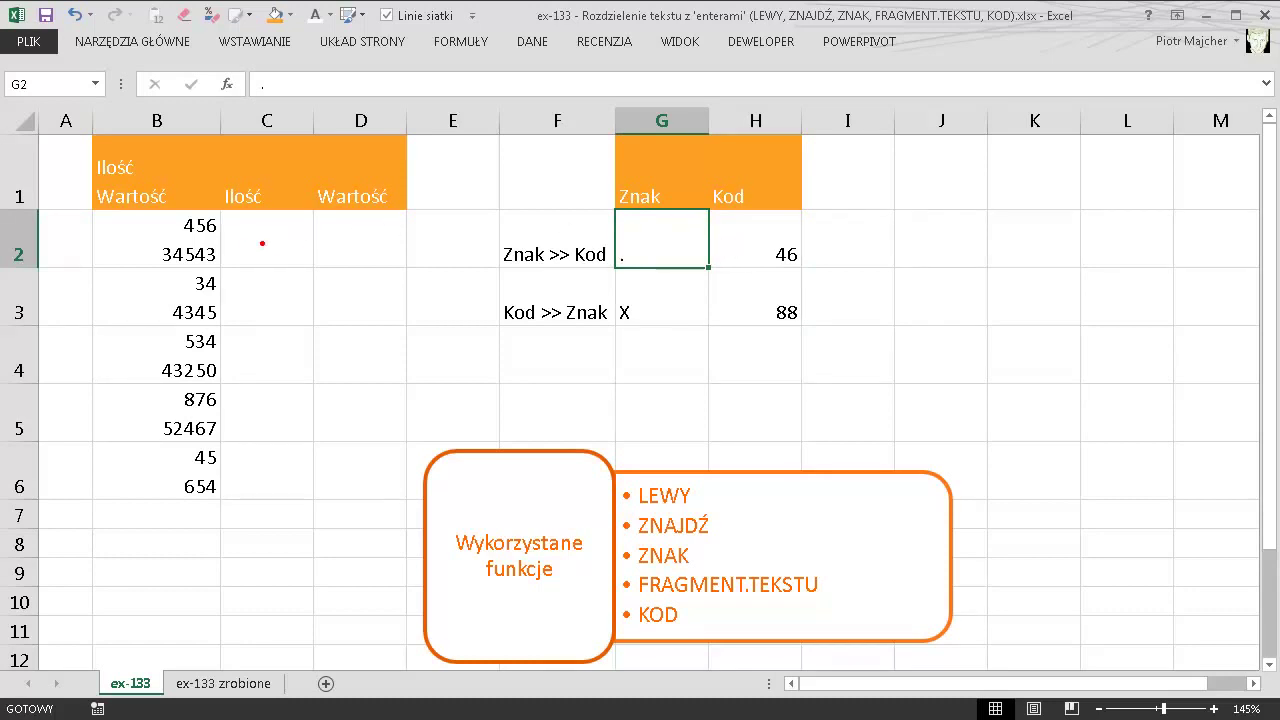
left_click_drag(228, 243, 308, 287)
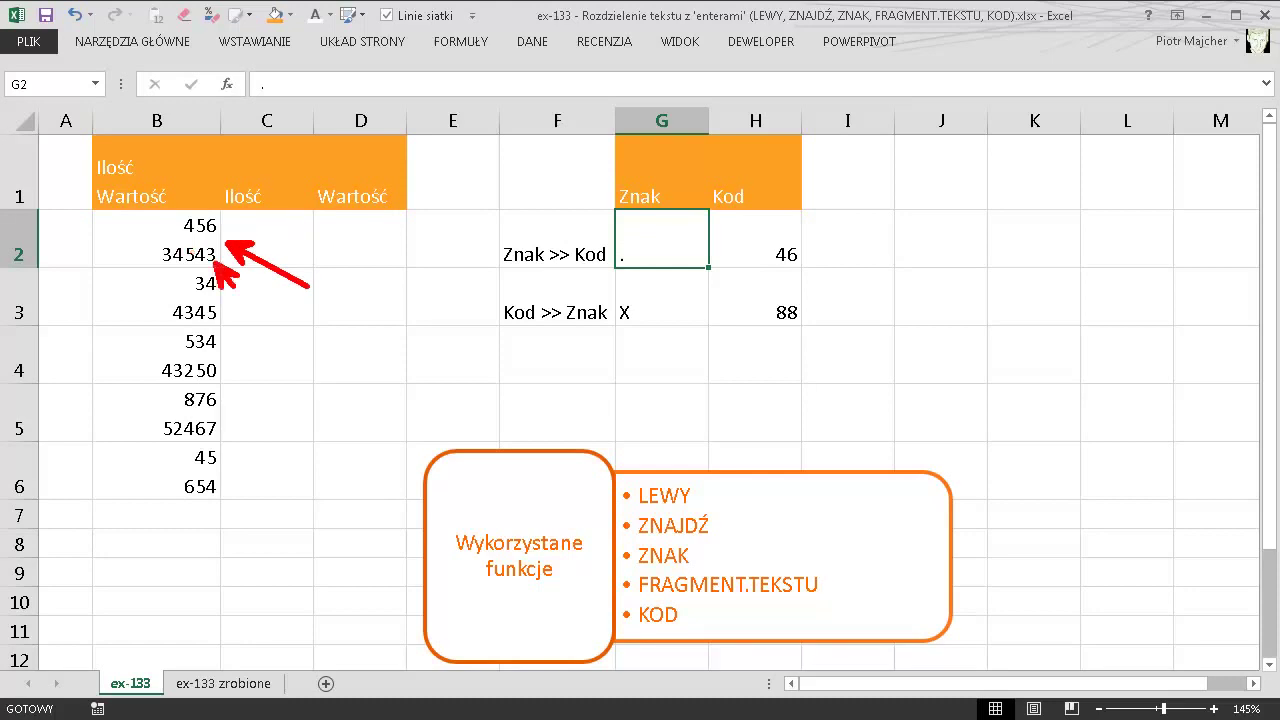
left_click_drag(214, 263, 268, 349)
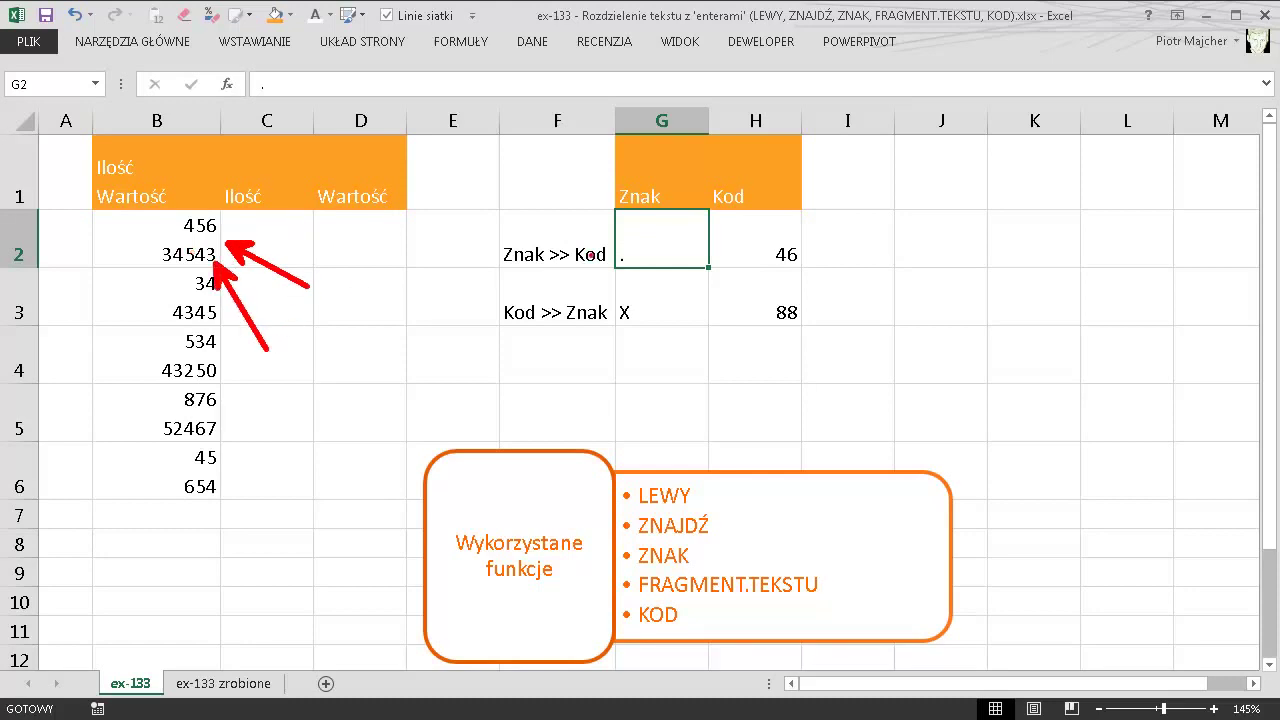
double_click(657, 250)
key("BackSpace")
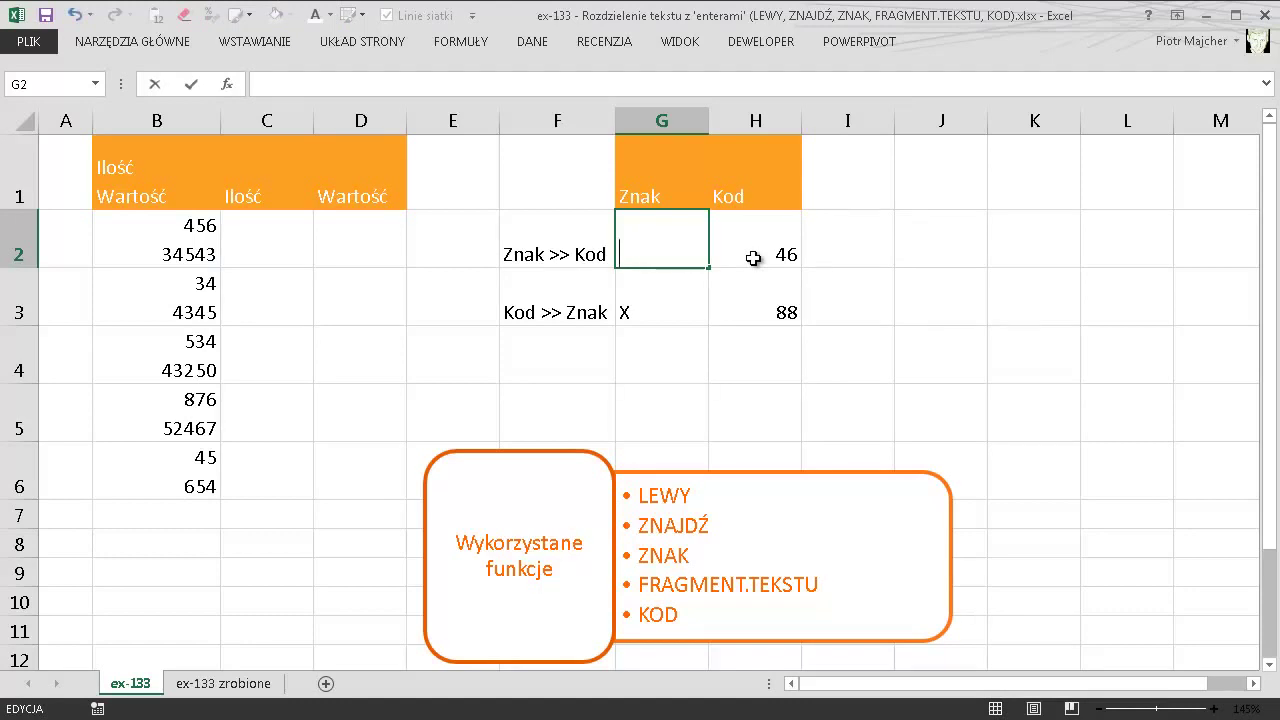
key("alt+Return")
key("Return")
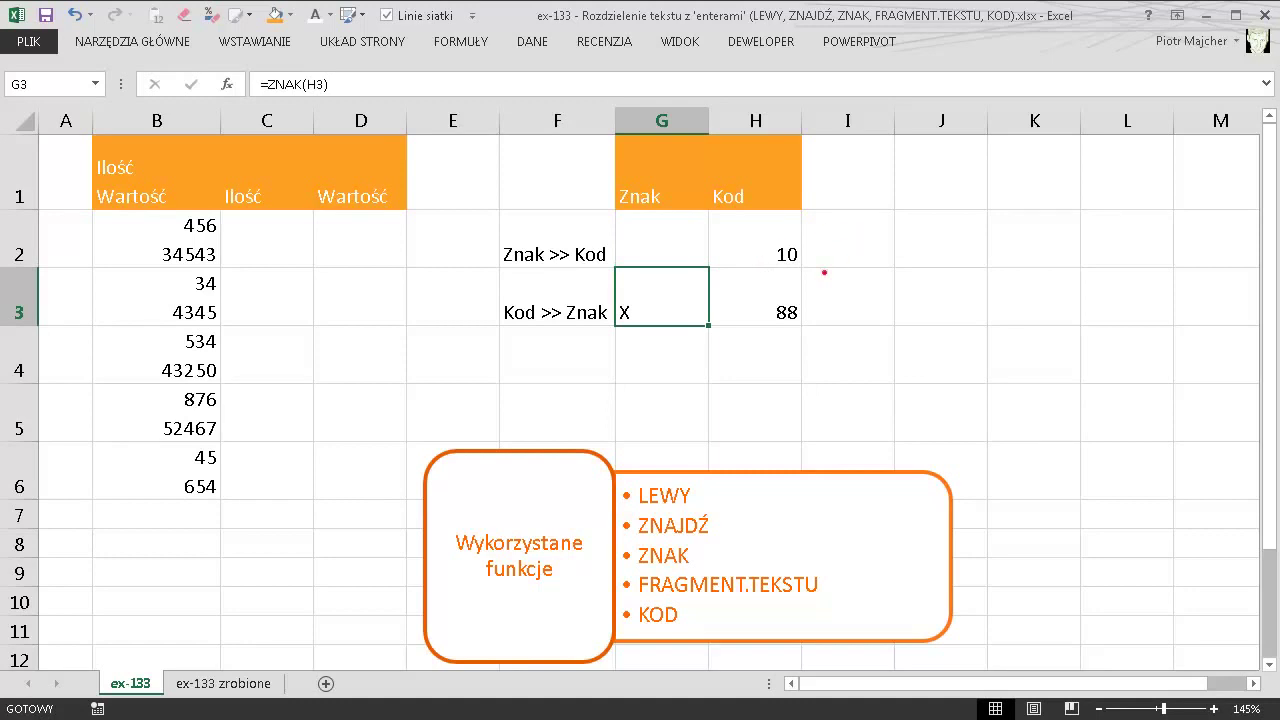
left_click_drag(735, 270, 680, 375)
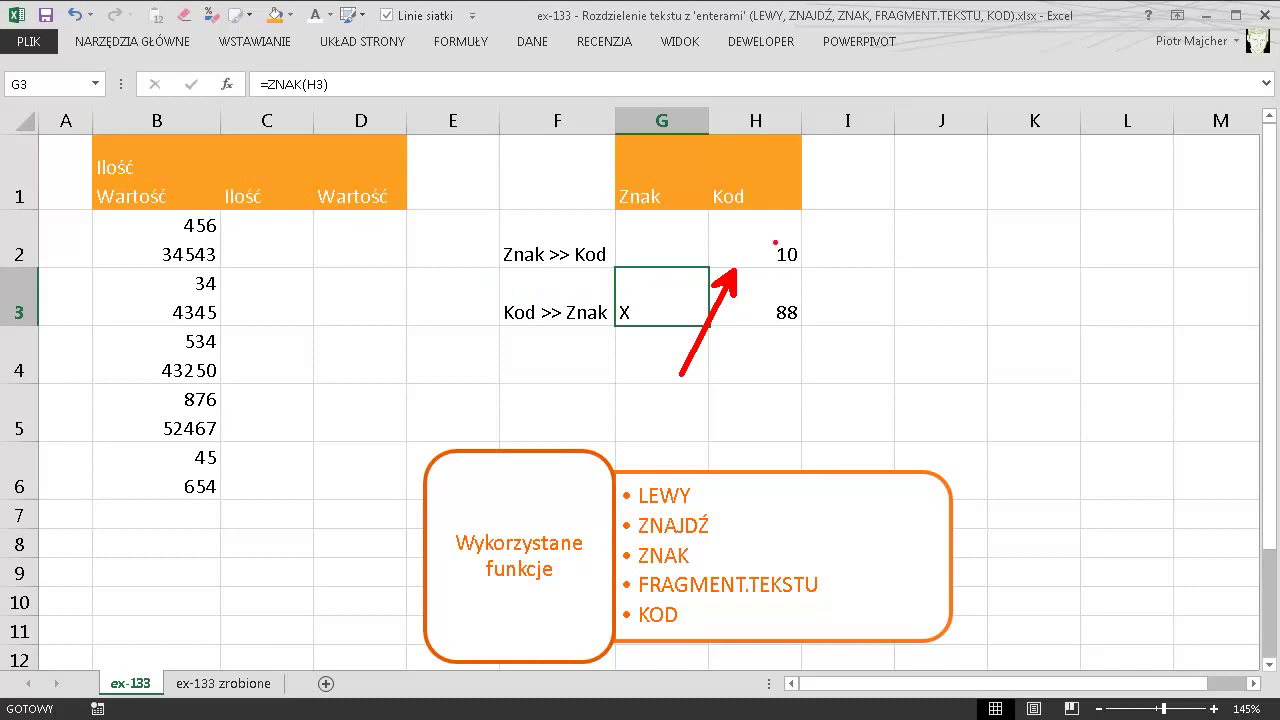
mouse_move(784, 221)
left_mouse_down()
mouse_move(745, 232)
mouse_move(748, 276)
mouse_move(822, 274)
mouse_move(806, 211)
left_mouse_up()
Begin C2's formula as =LEWY(B2;ZNAJDŹ( to cut text from B2.
key("Escape")
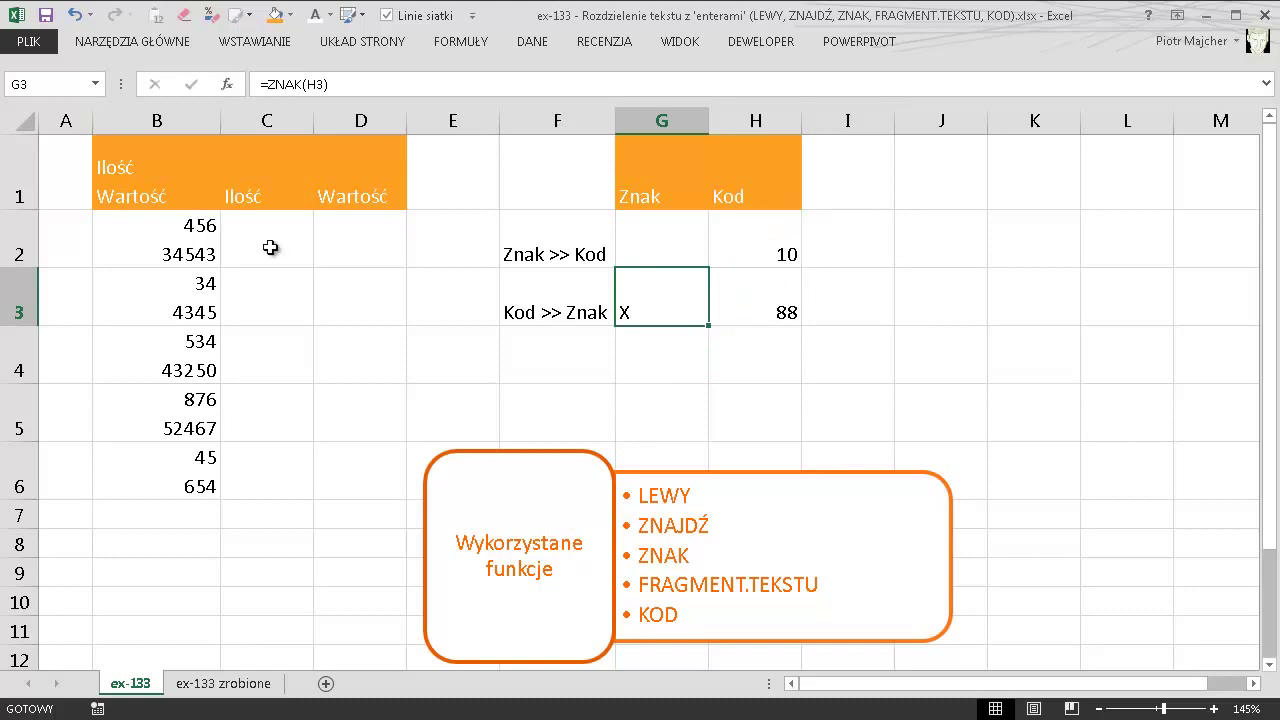
left_click(290, 239)
type("=")
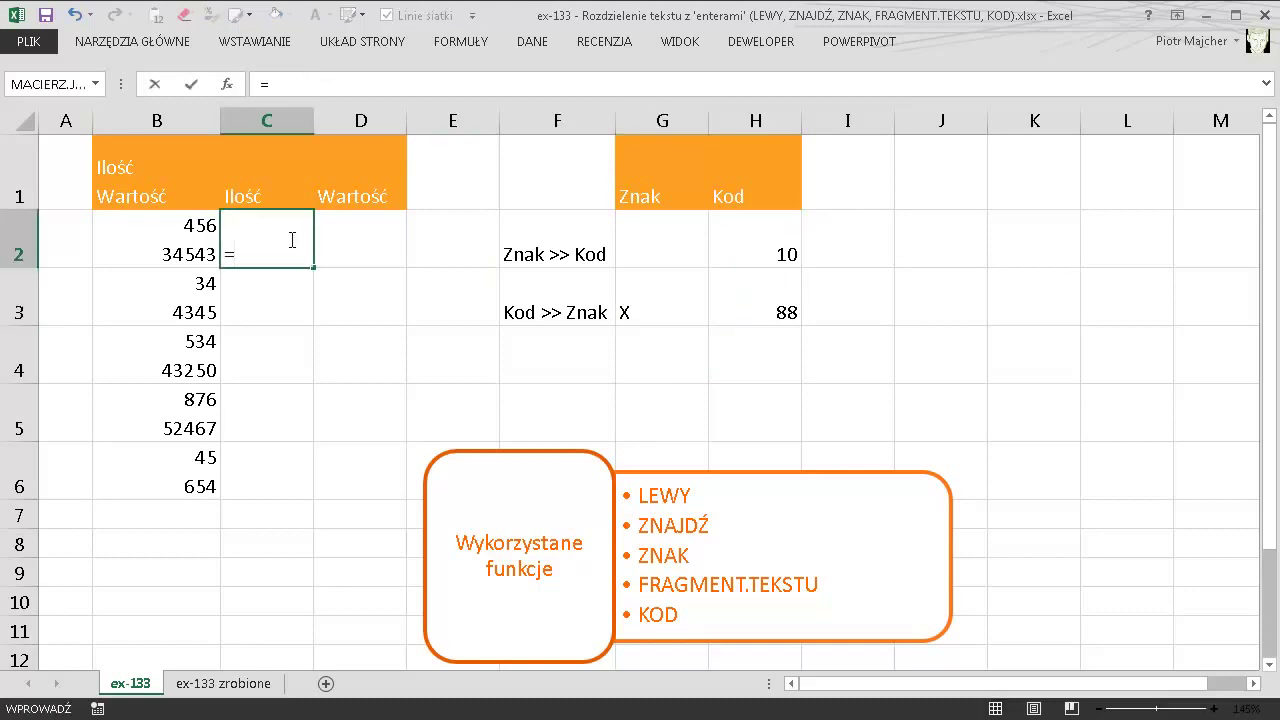
type("L")
key("Tab")
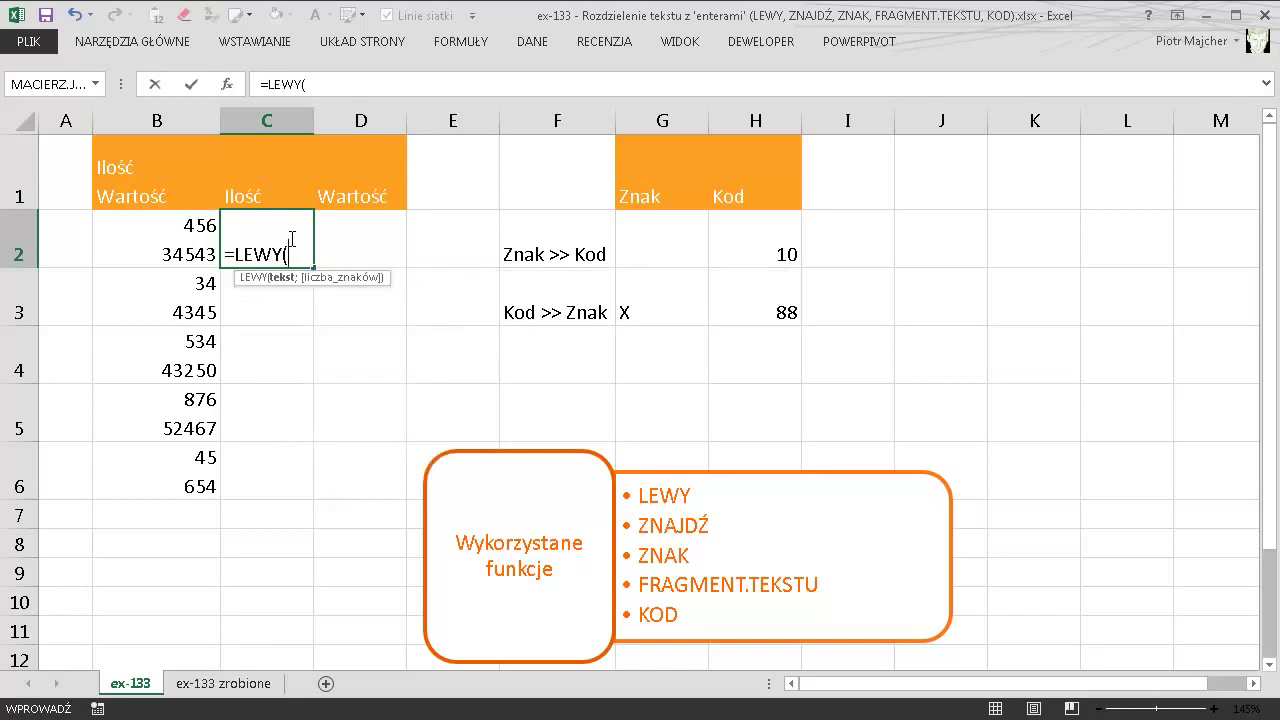
left_click(180, 245)
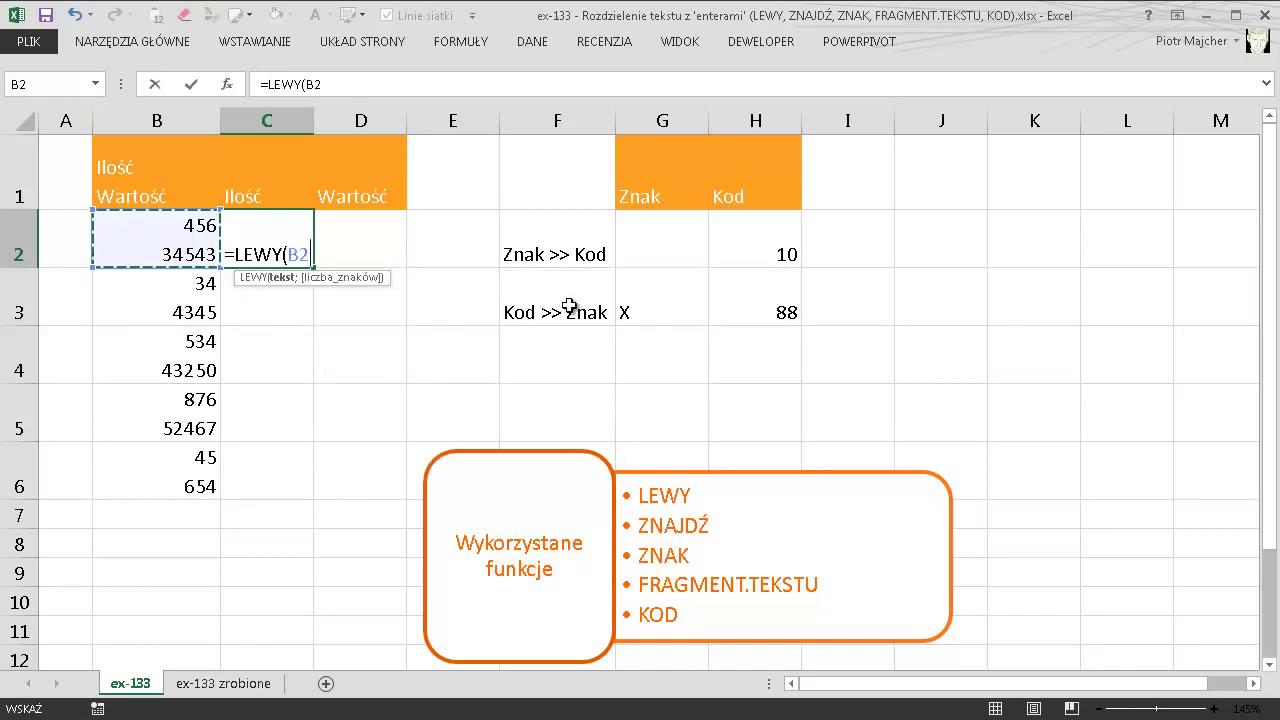
type(";")
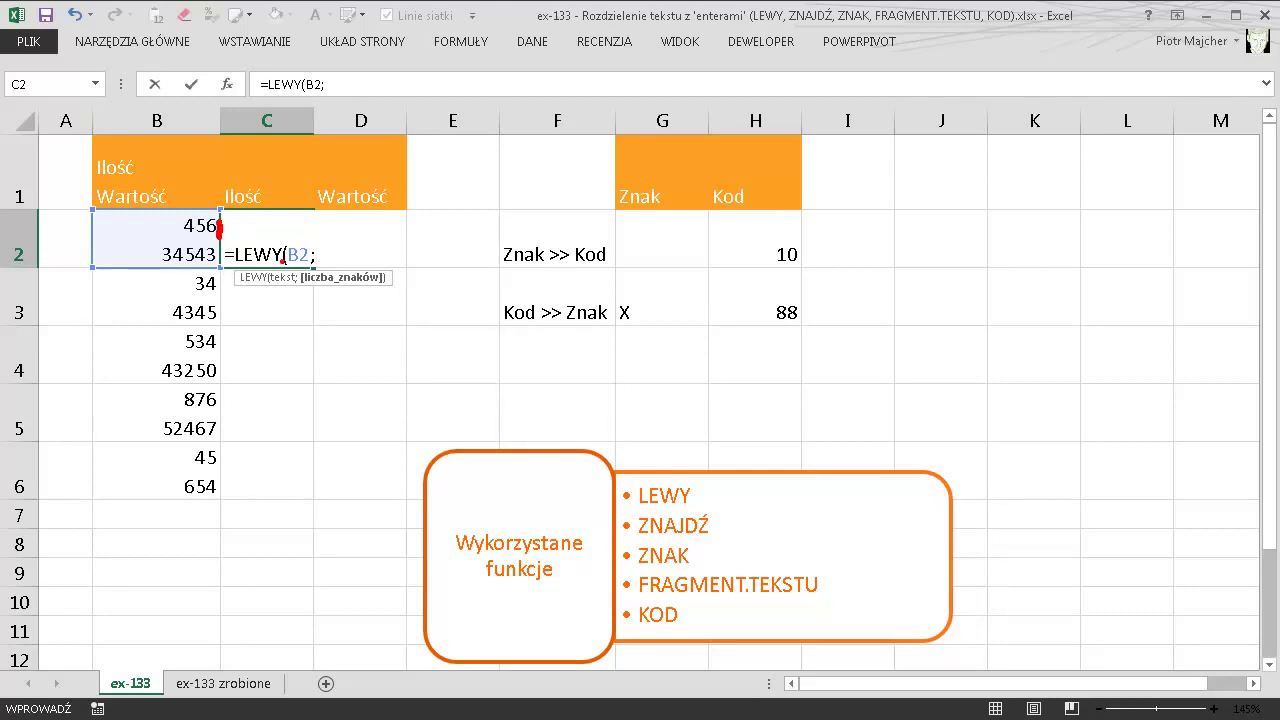
type("zna")
key("Tab")
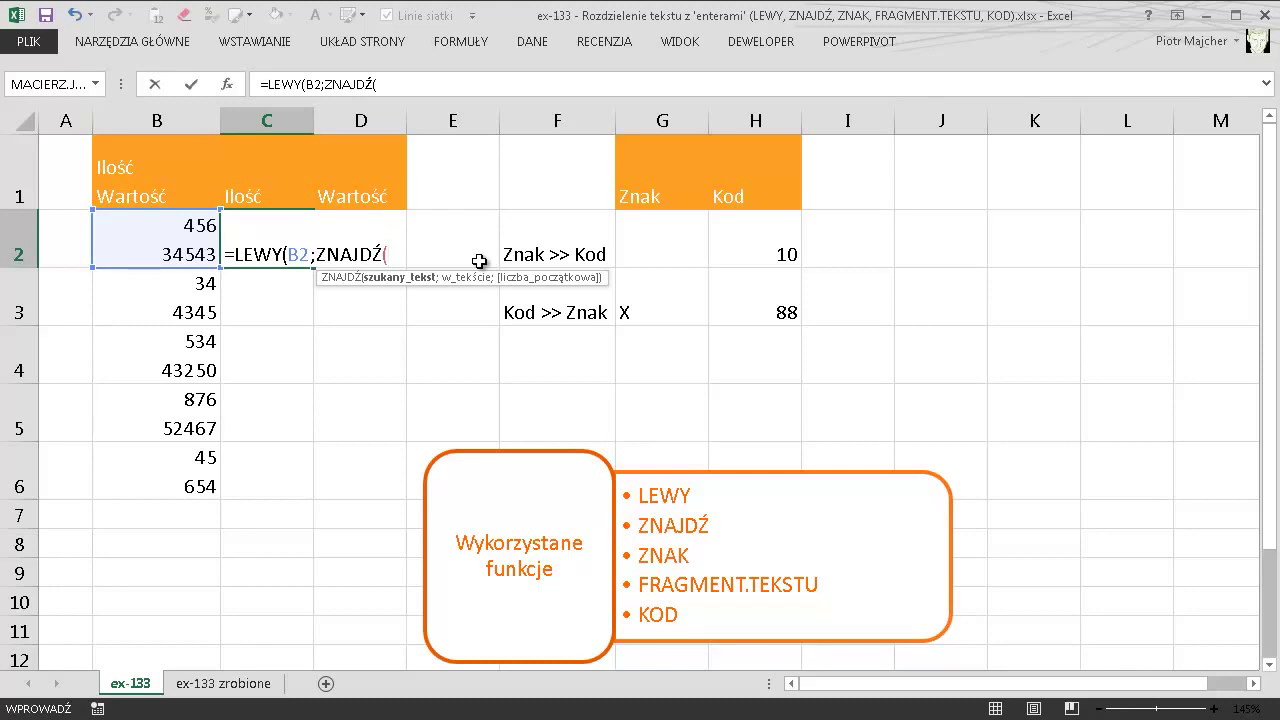
Complete the character-count argument as ZNAJDŹ(ZNAK(10);B2).
key("alt+Return")
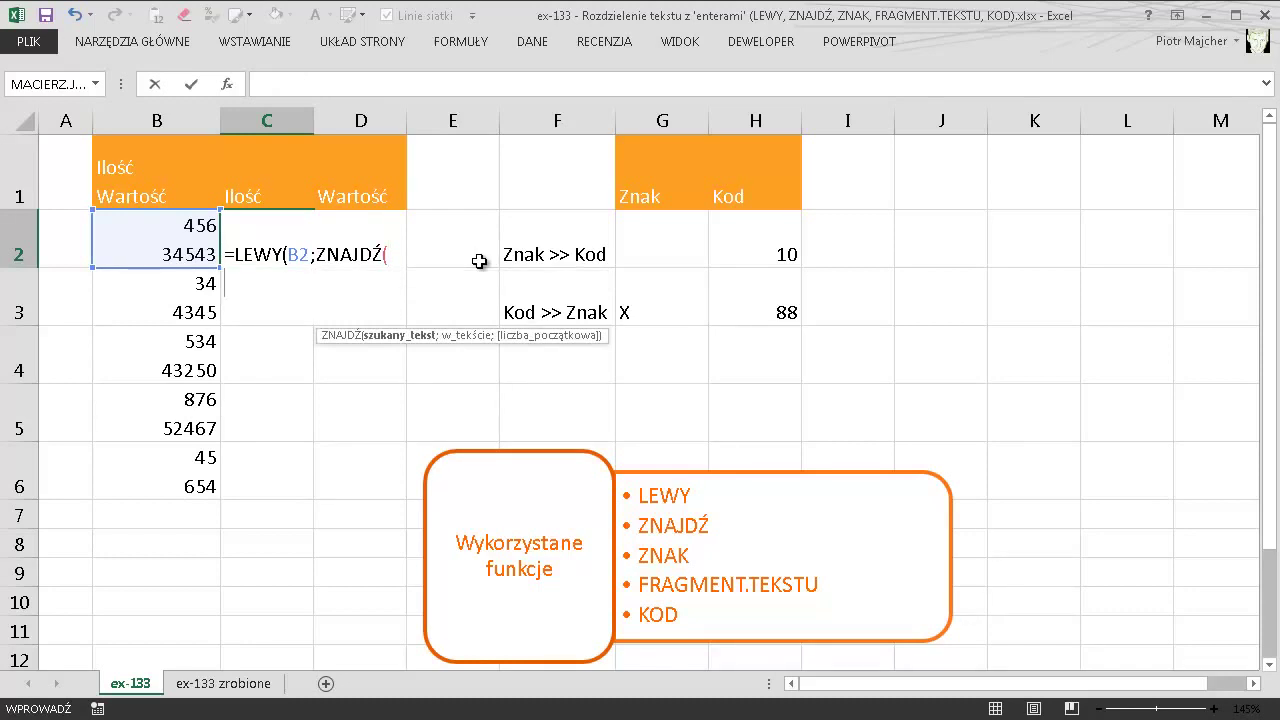
key("BackSpace")
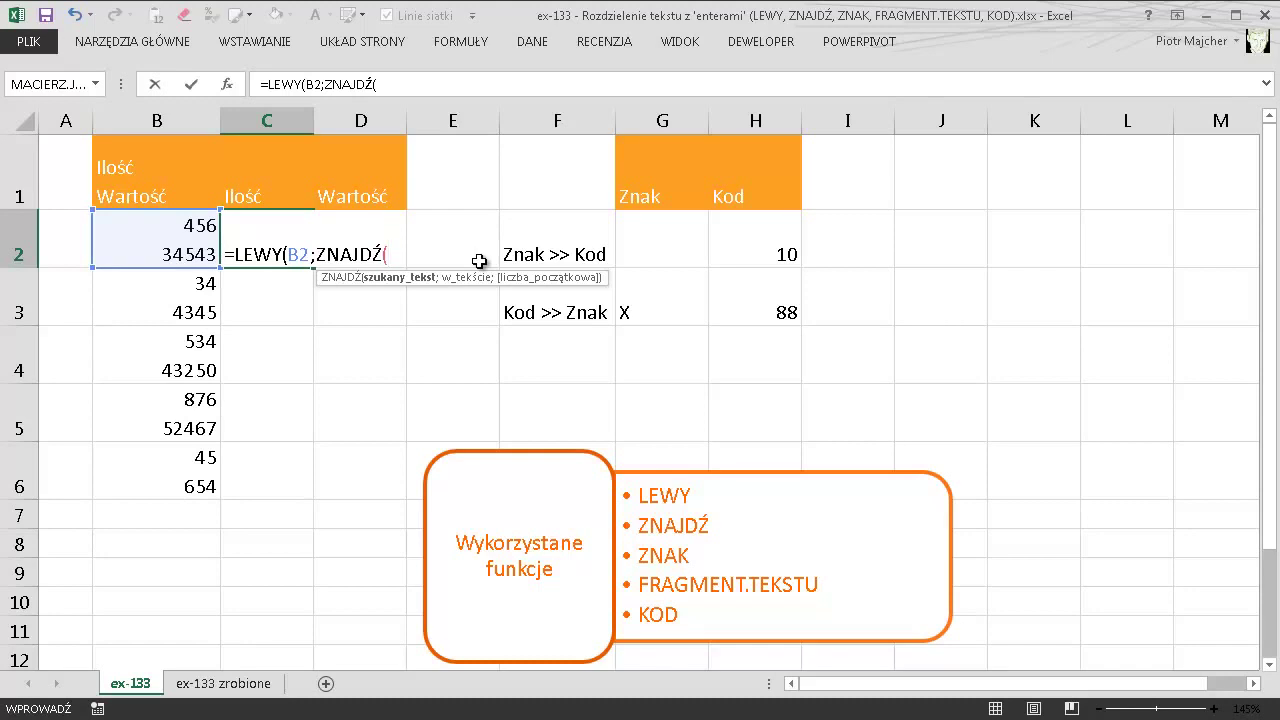
type("zna")
key("Down")
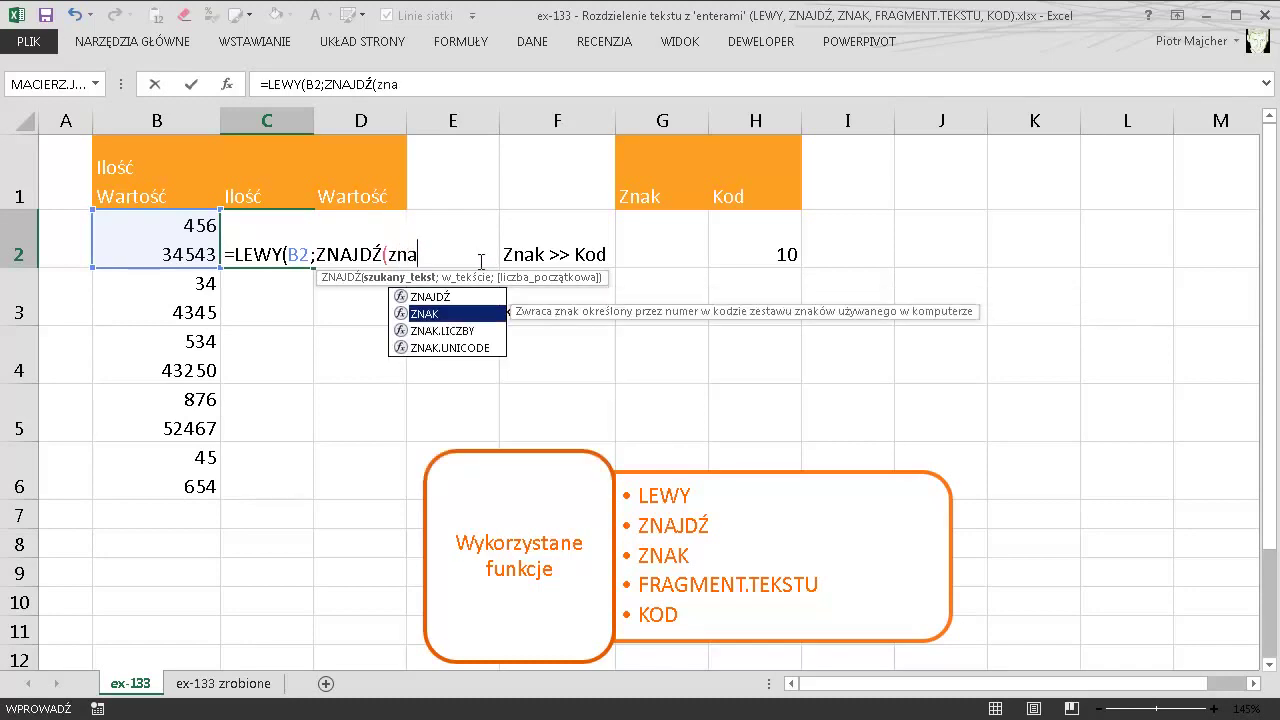
key("Tab")
type("10)")
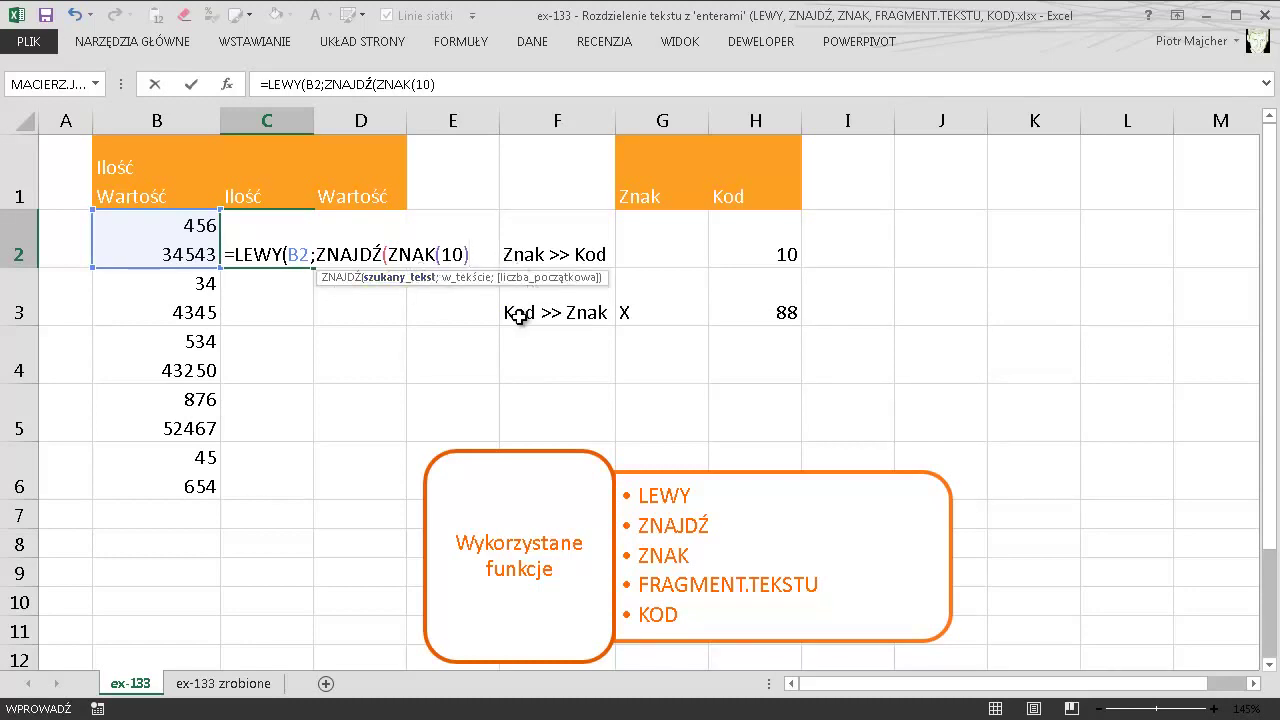
type(";")
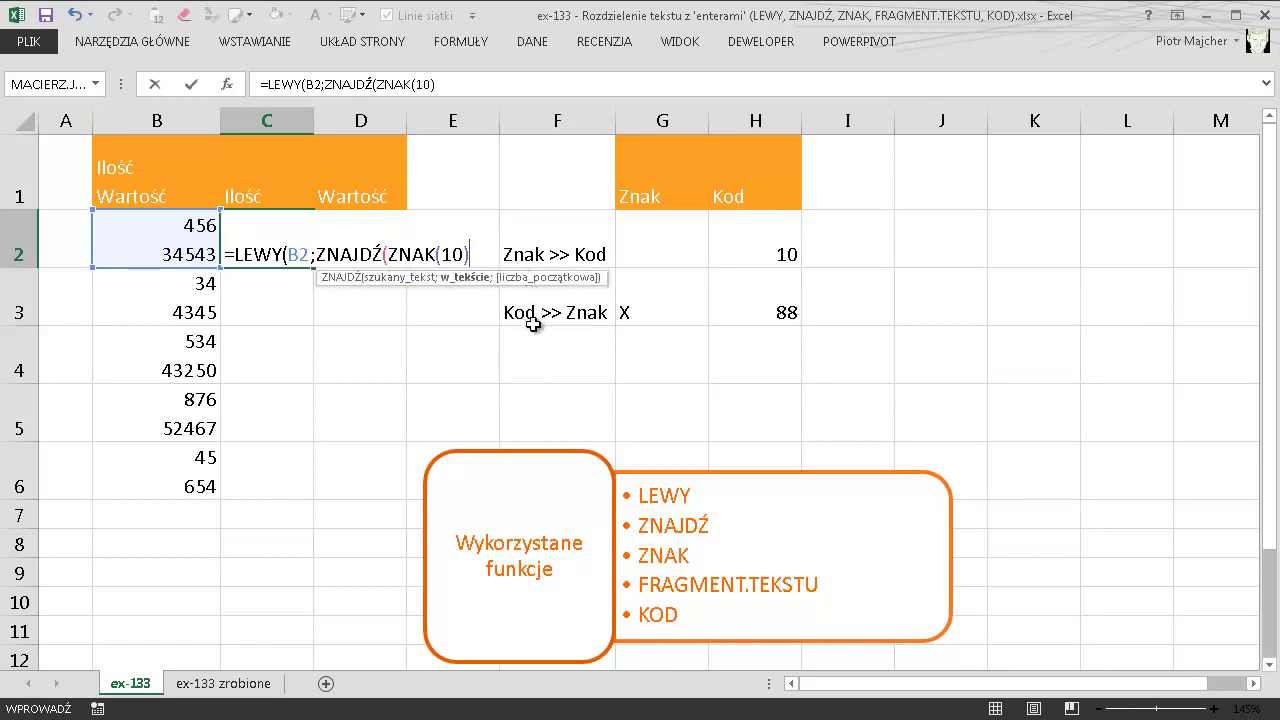
left_click(176, 236)
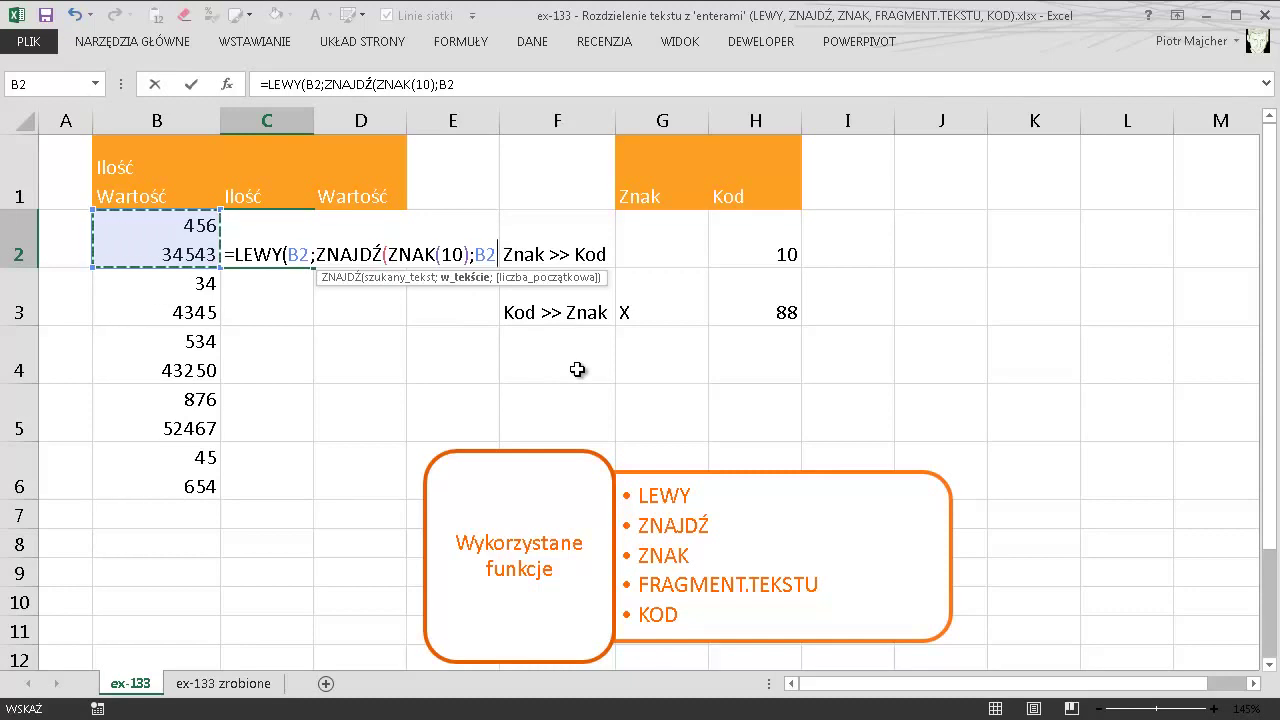
type(")")
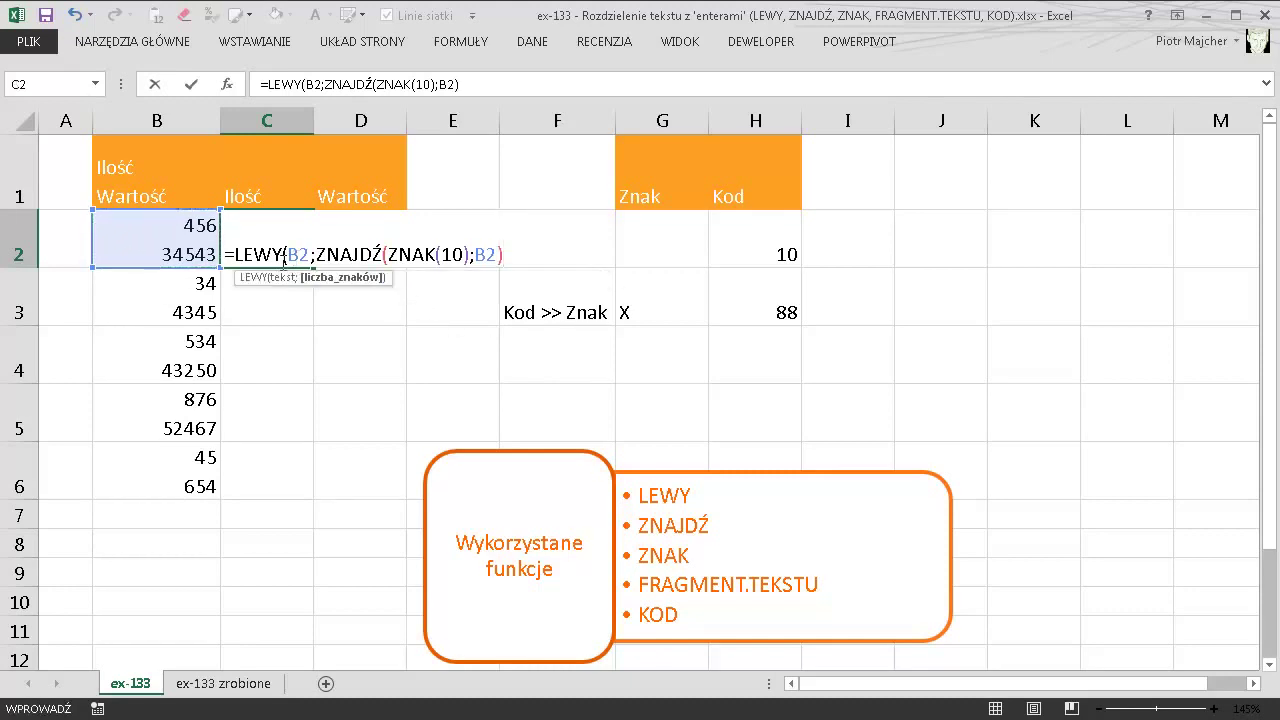
Subtract 1 from the line-break position and fill C2 down to C6, giving 456, 34, 534, 876, 45.
left_click_drag(524, 259, 325, 262)
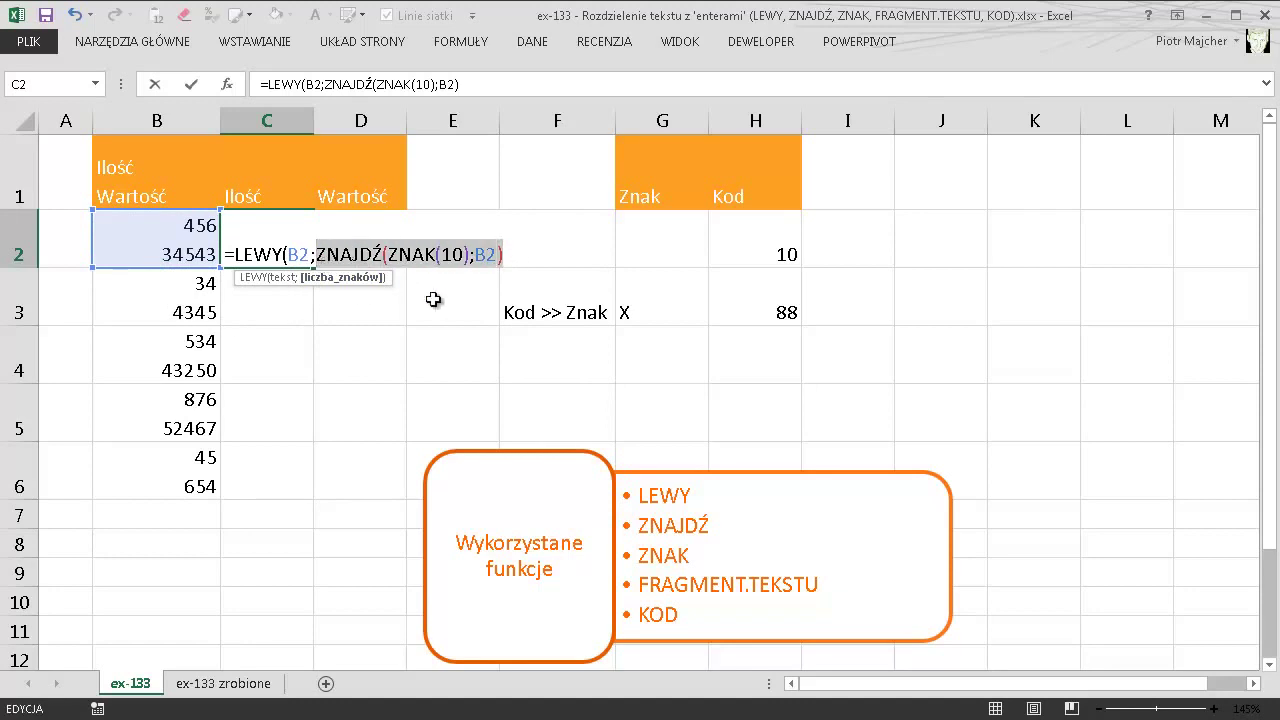
type("4")
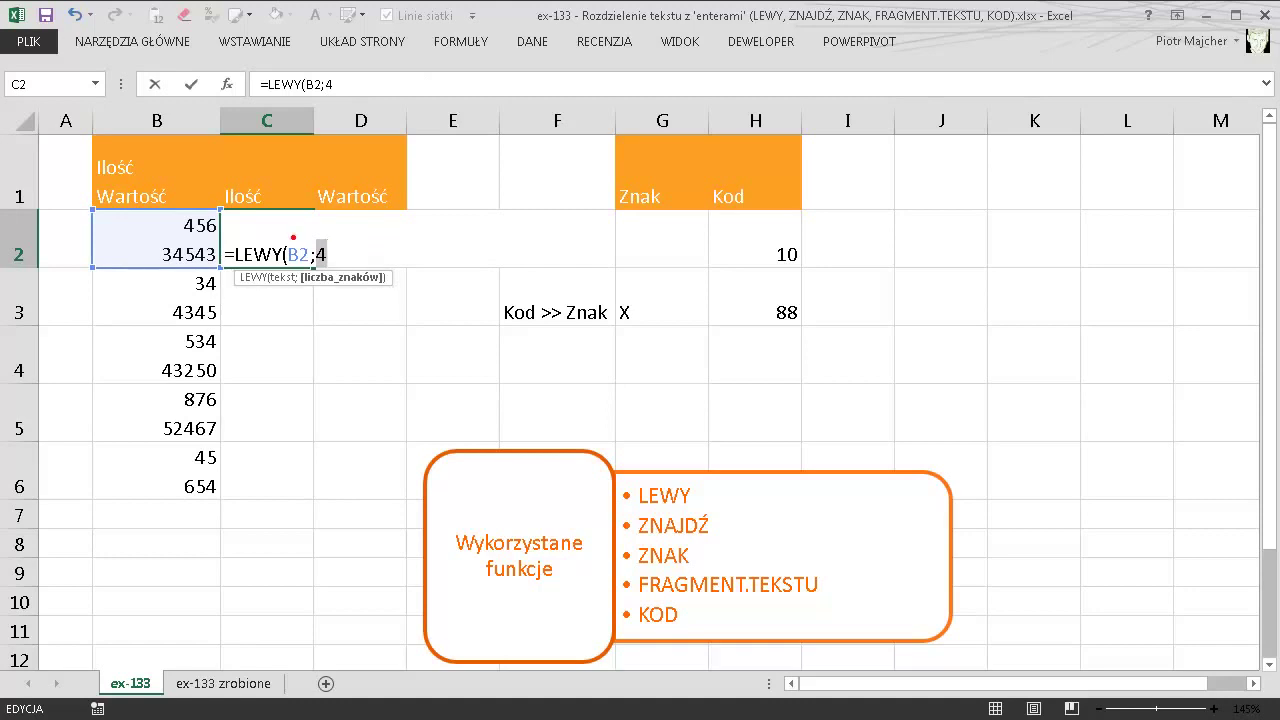
left_click_drag(150, 240, 80, 262)
left_click_drag(219, 240, 256, 266)
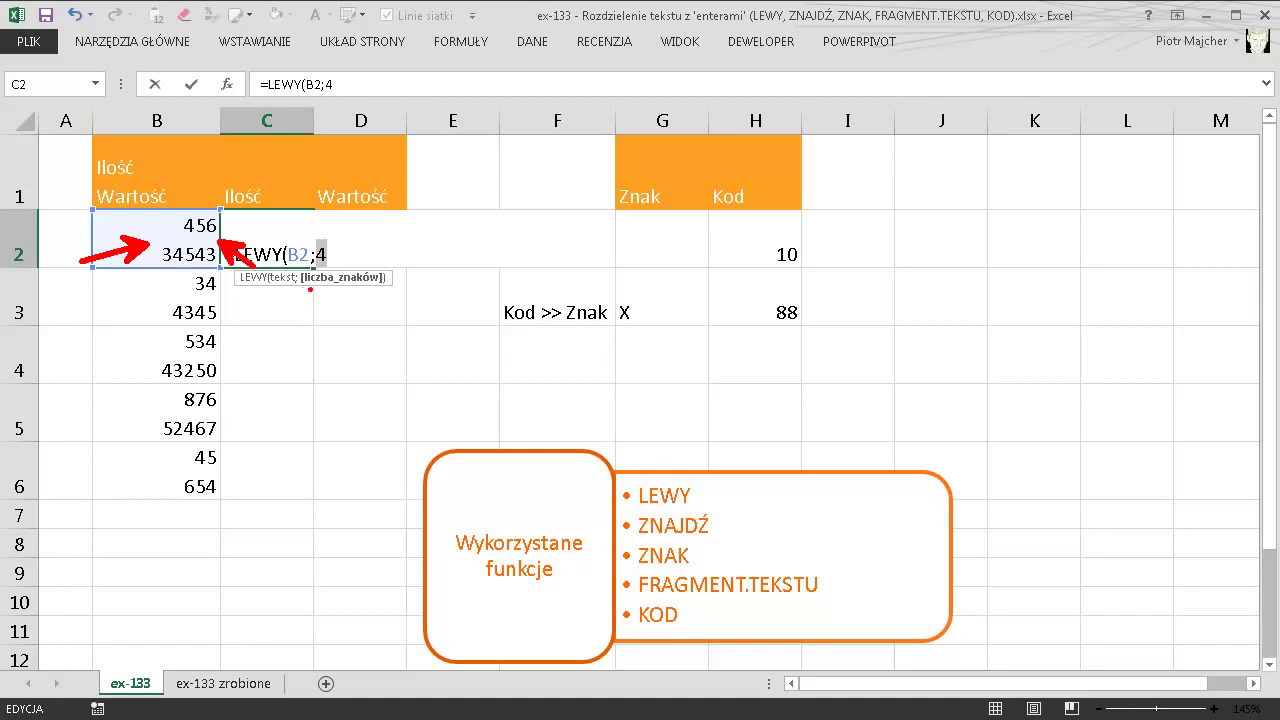
key("Escape")
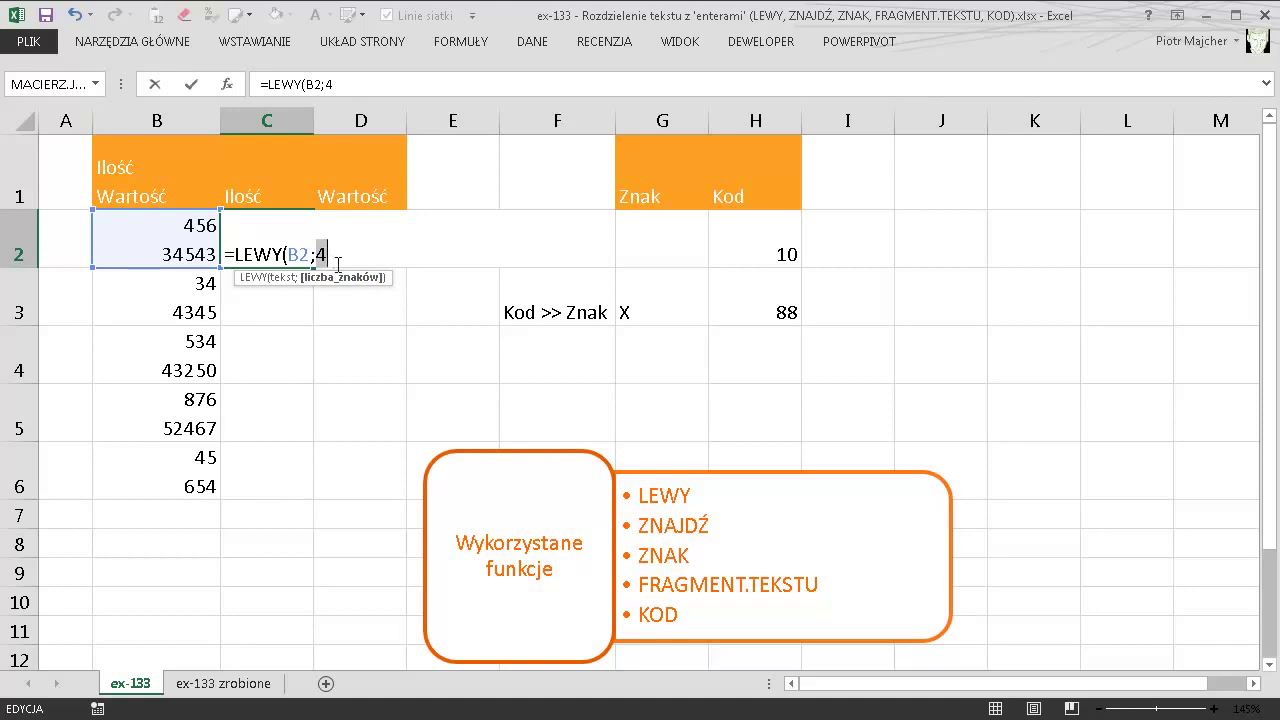
key("ctrl+v")
left_click(517, 255)
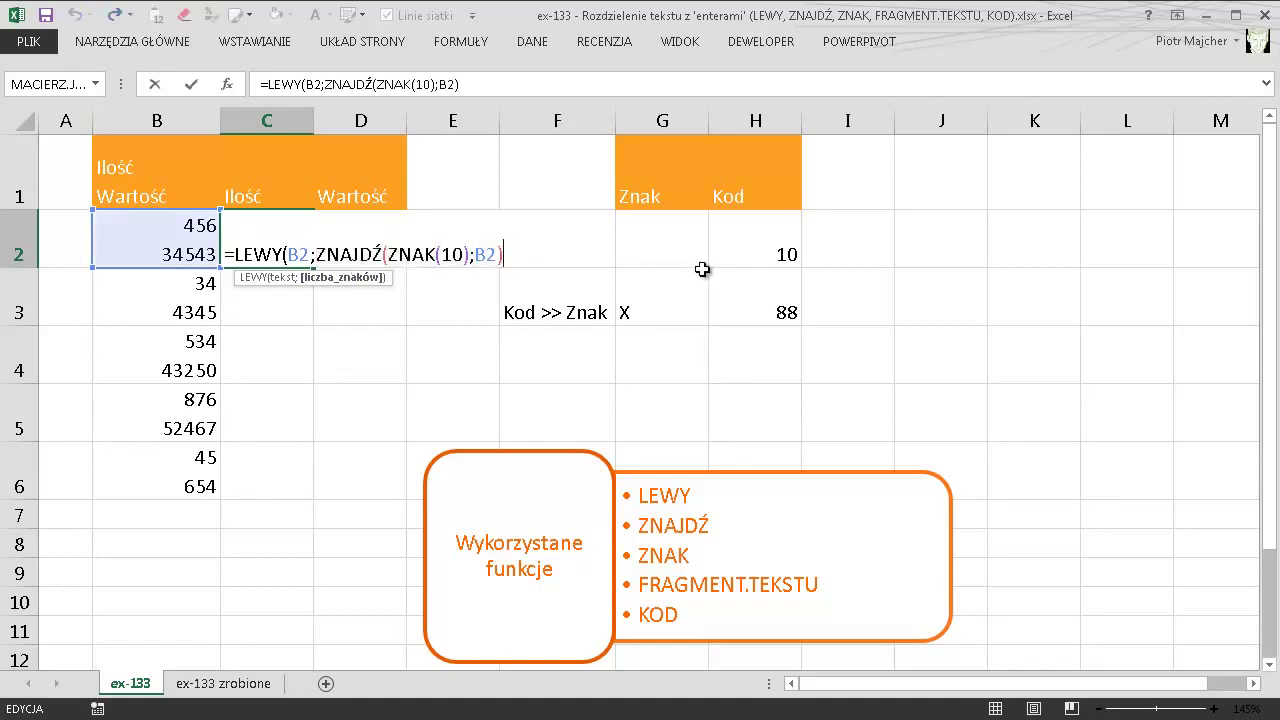
type("-1)")
key("Return")
left_click(267, 243)
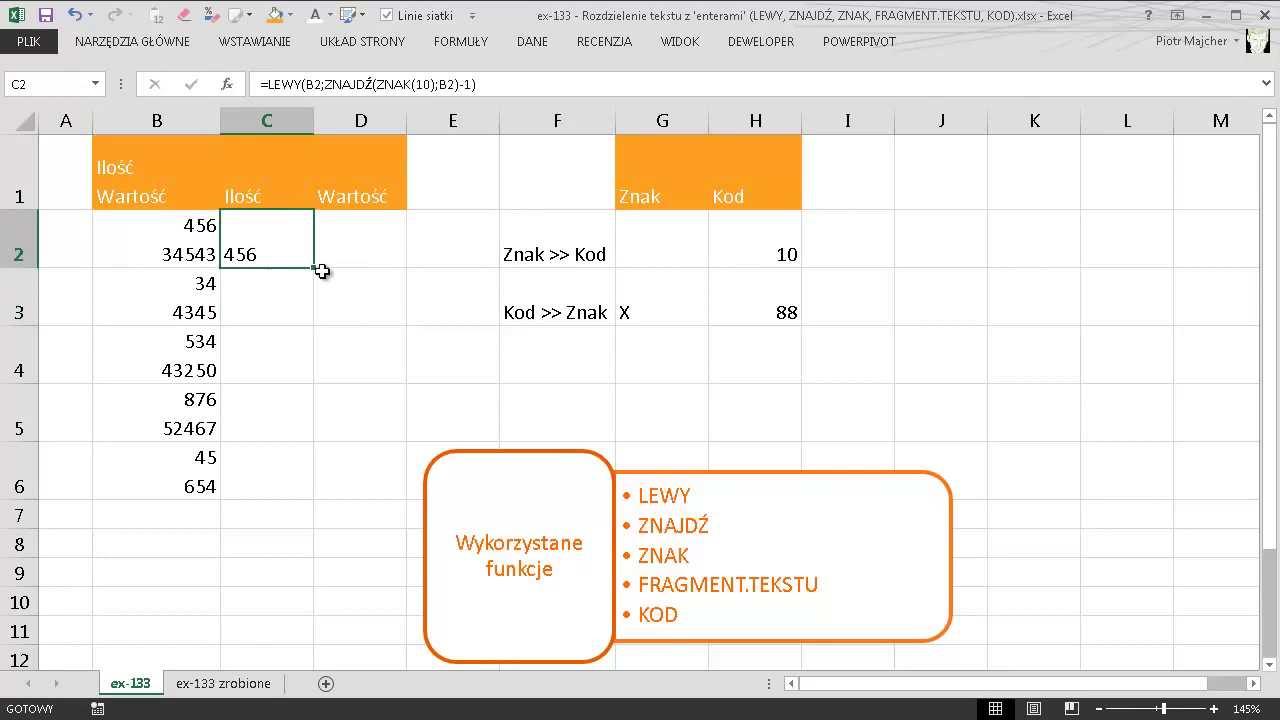
double_click(316, 268)
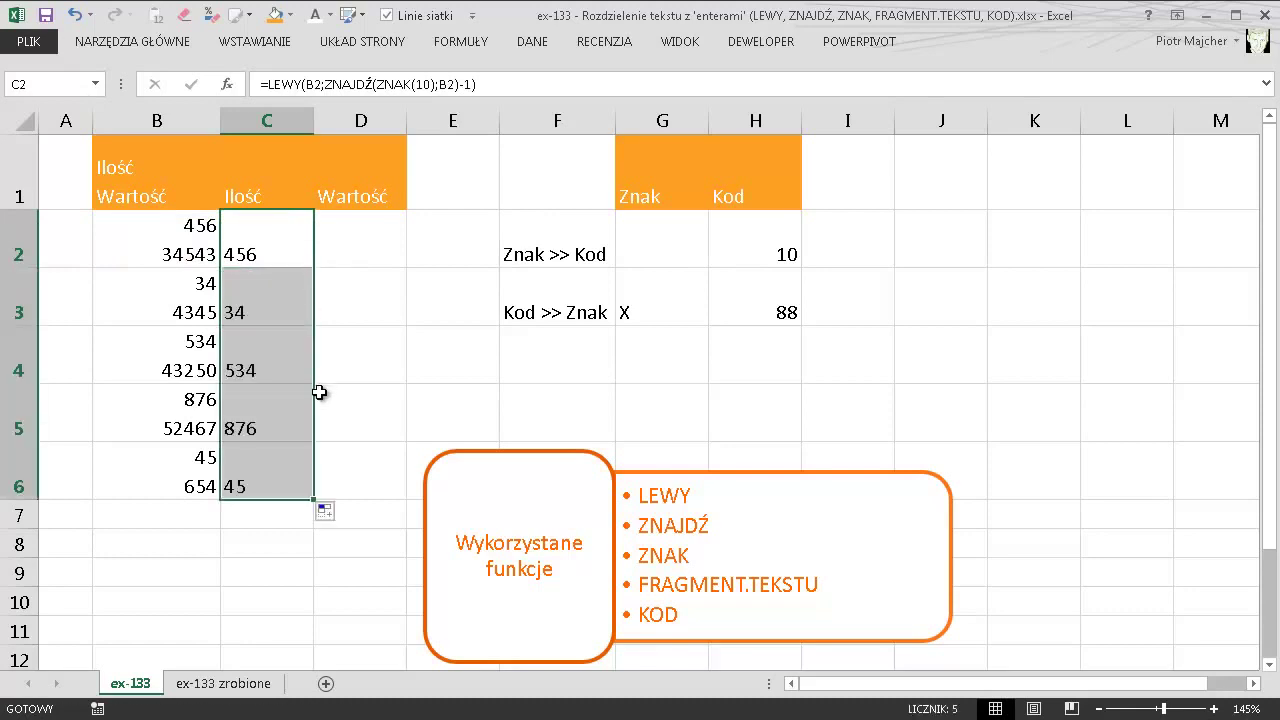
Start D2 with =FRAGMENT.TEKSTU(B2; using B2 as the source text.
left_click(350, 252)
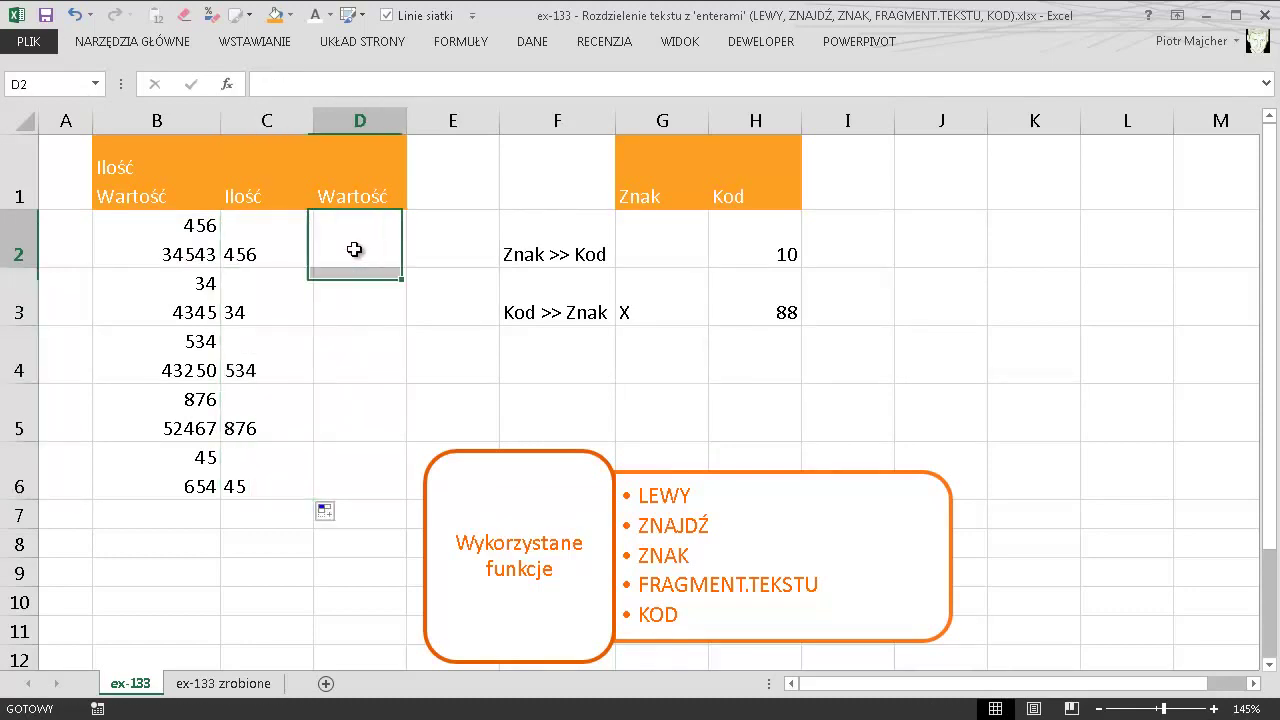
type("=")
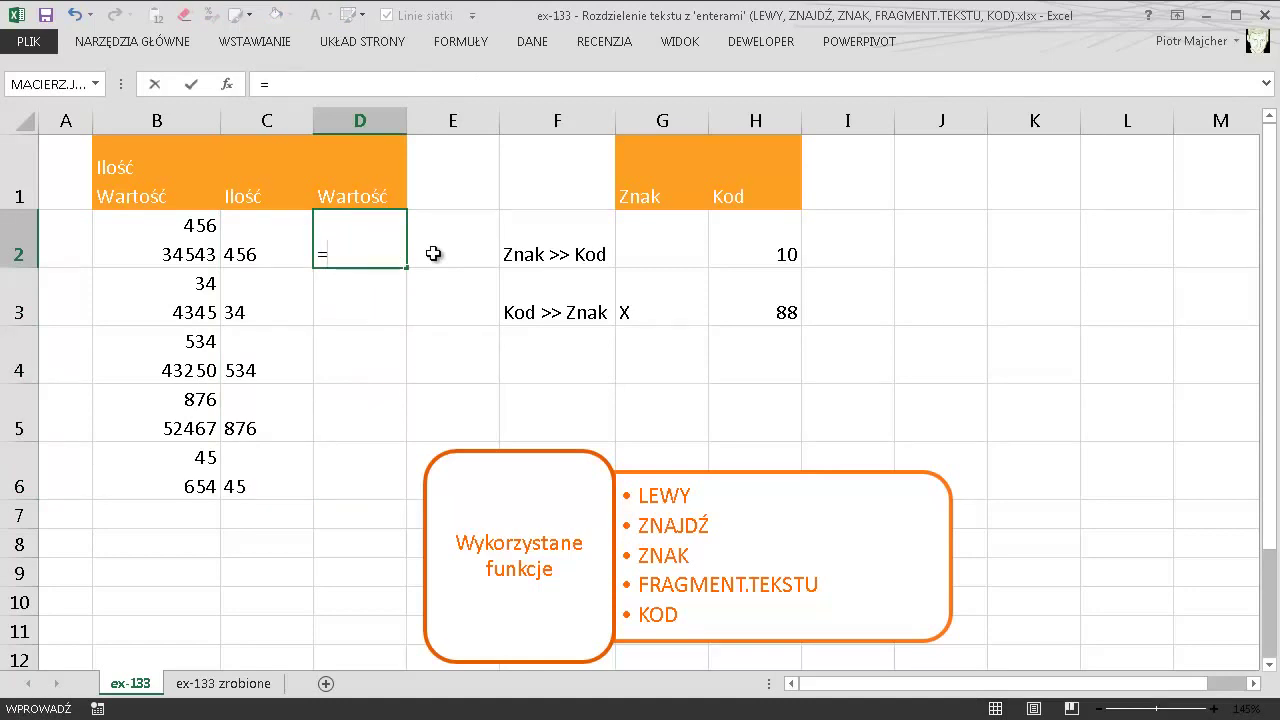
type("f")
key("Down")
key("Down")
key("Down")
key("Down")
key("Tab")
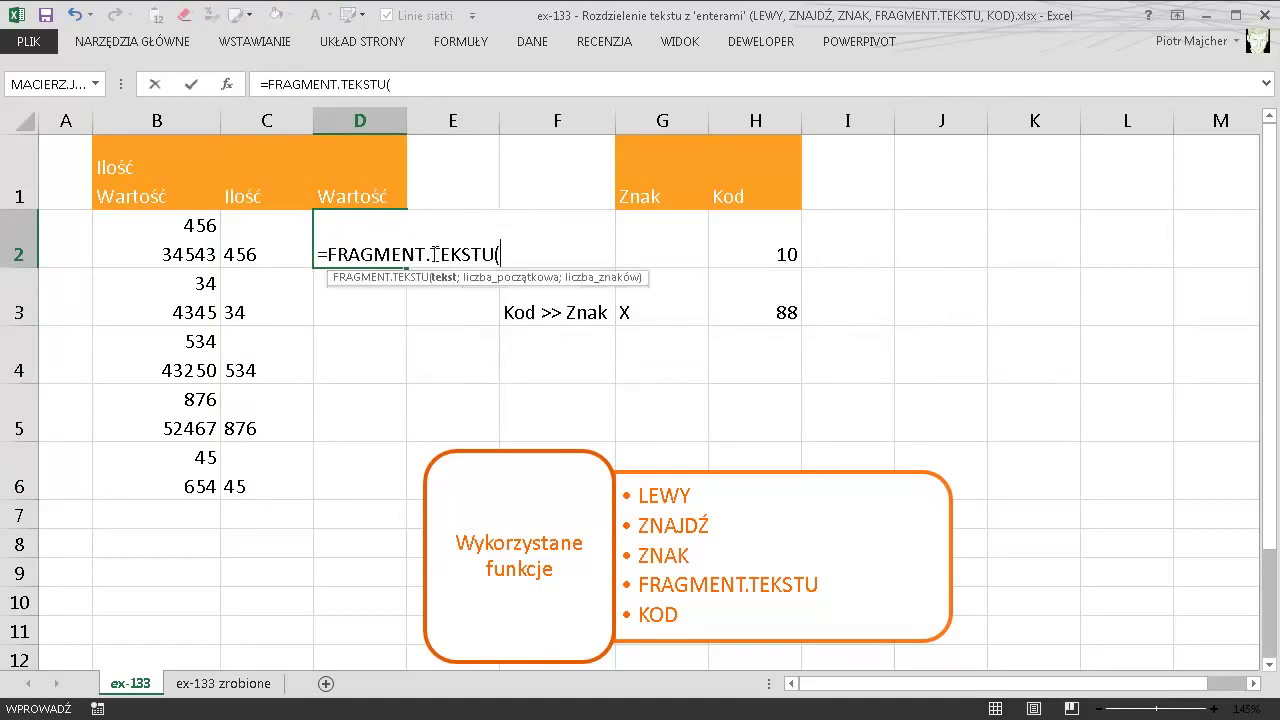
left_click(182, 242)
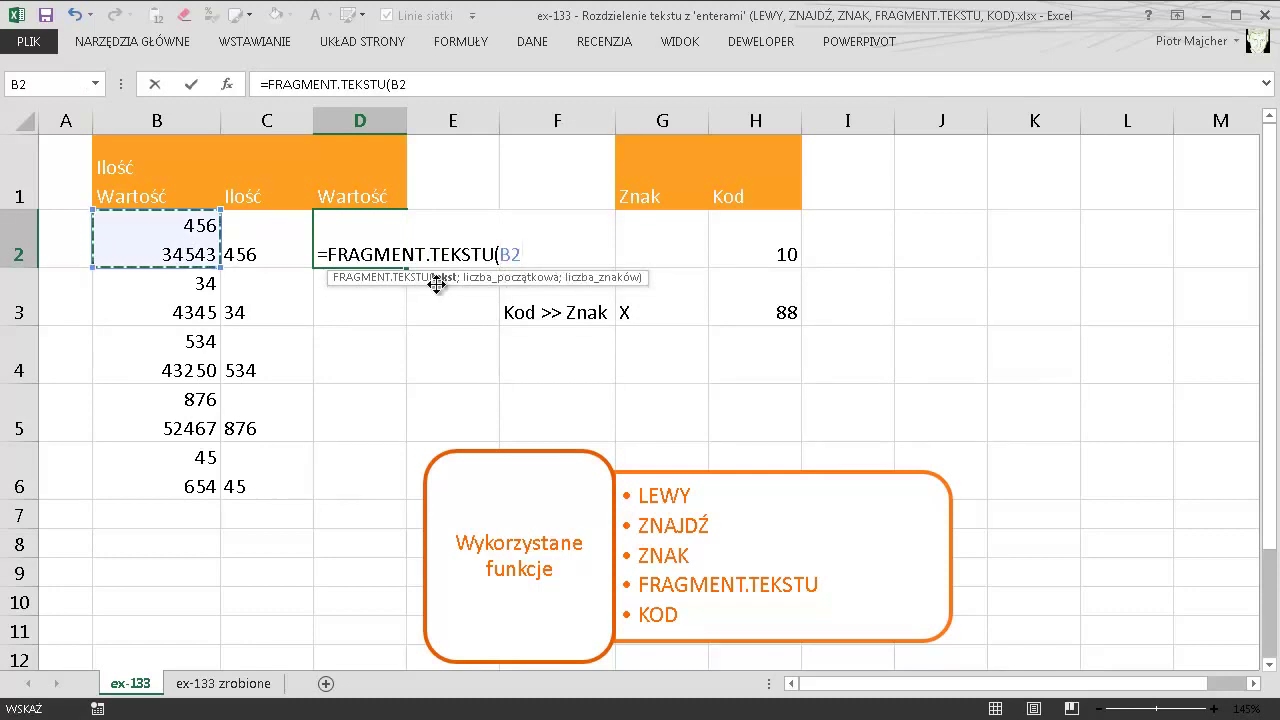
type(";")
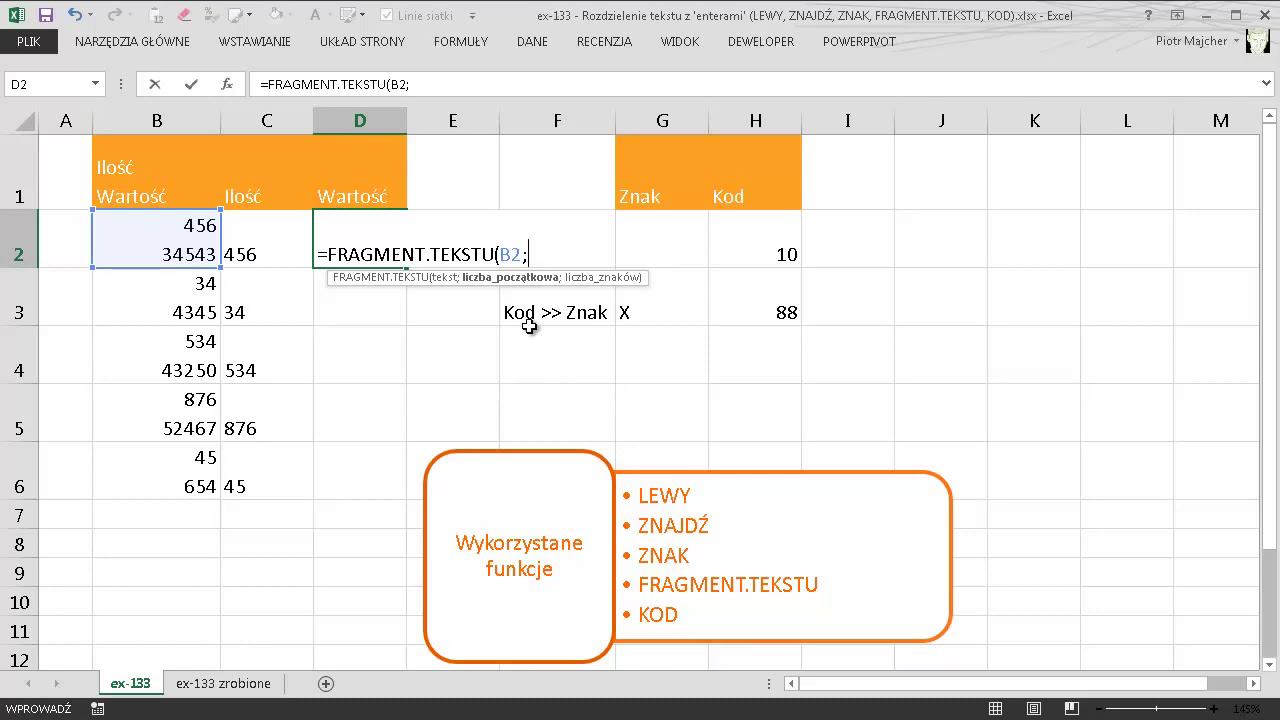
Add ZNAJDŹ(ZNAK(10);B2) as the formula's start position.
type("zna")
key("Tab")
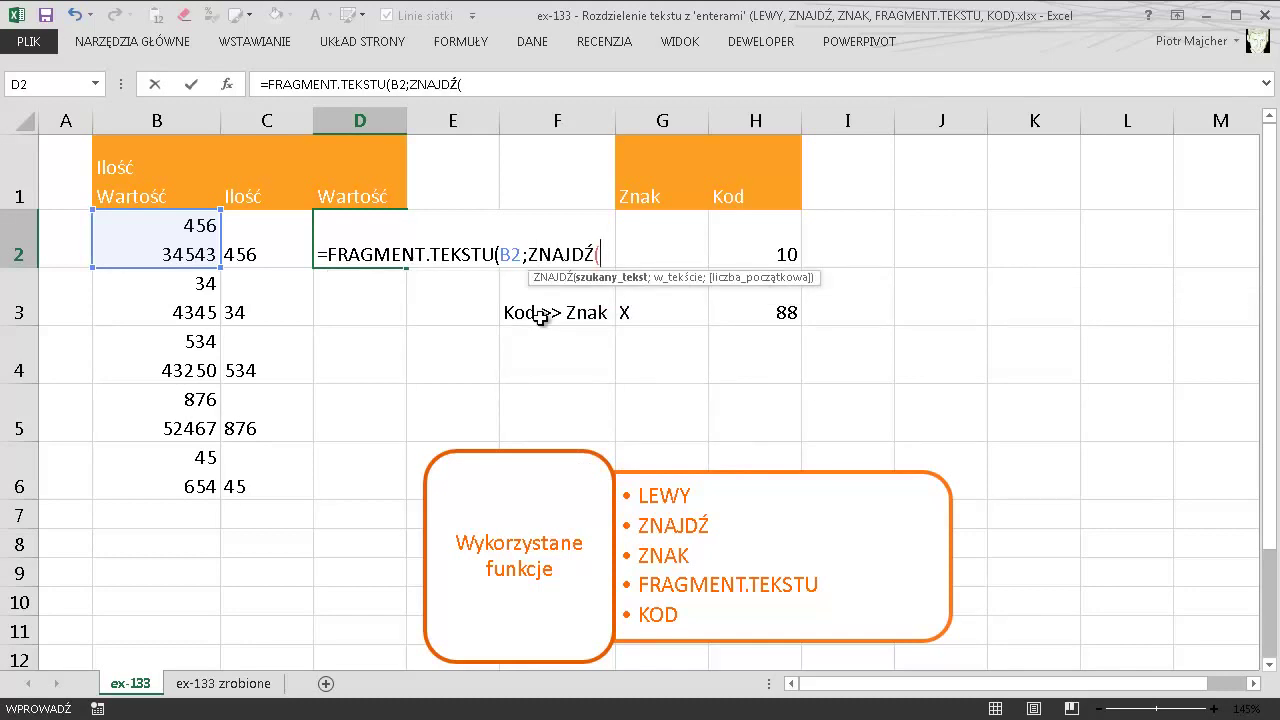
type("zn")
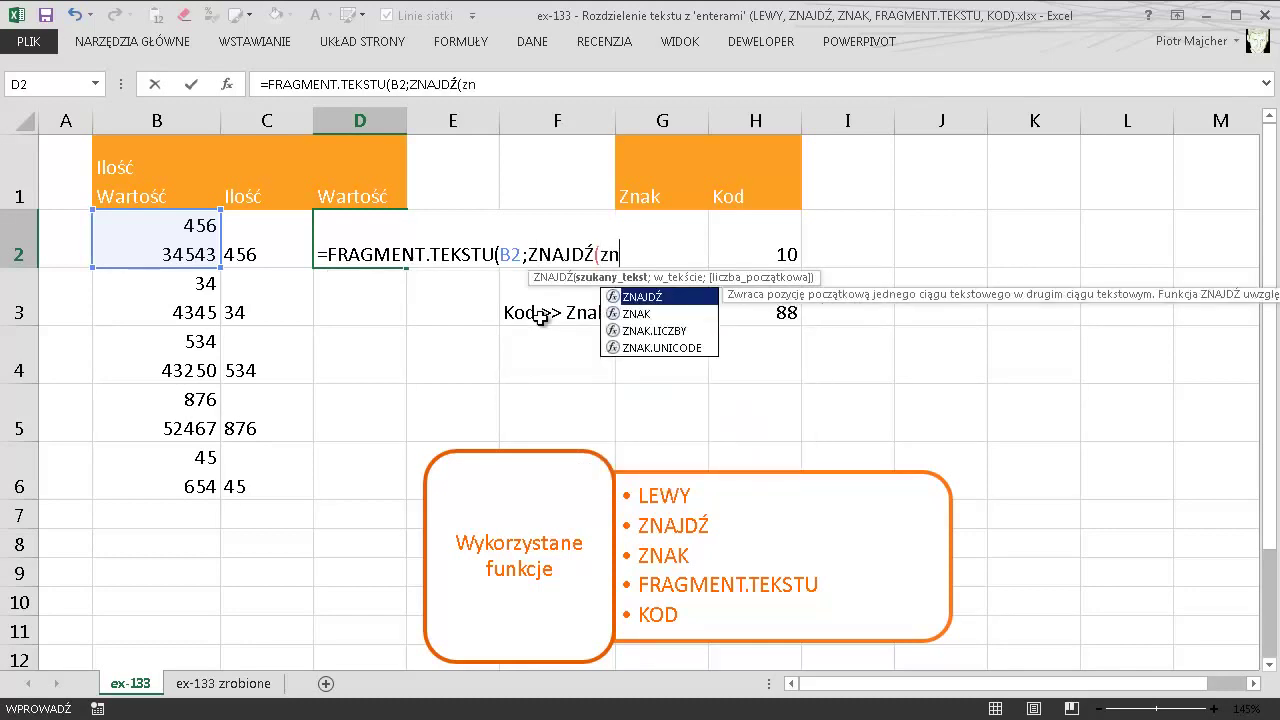
key("Down")
key("Tab")
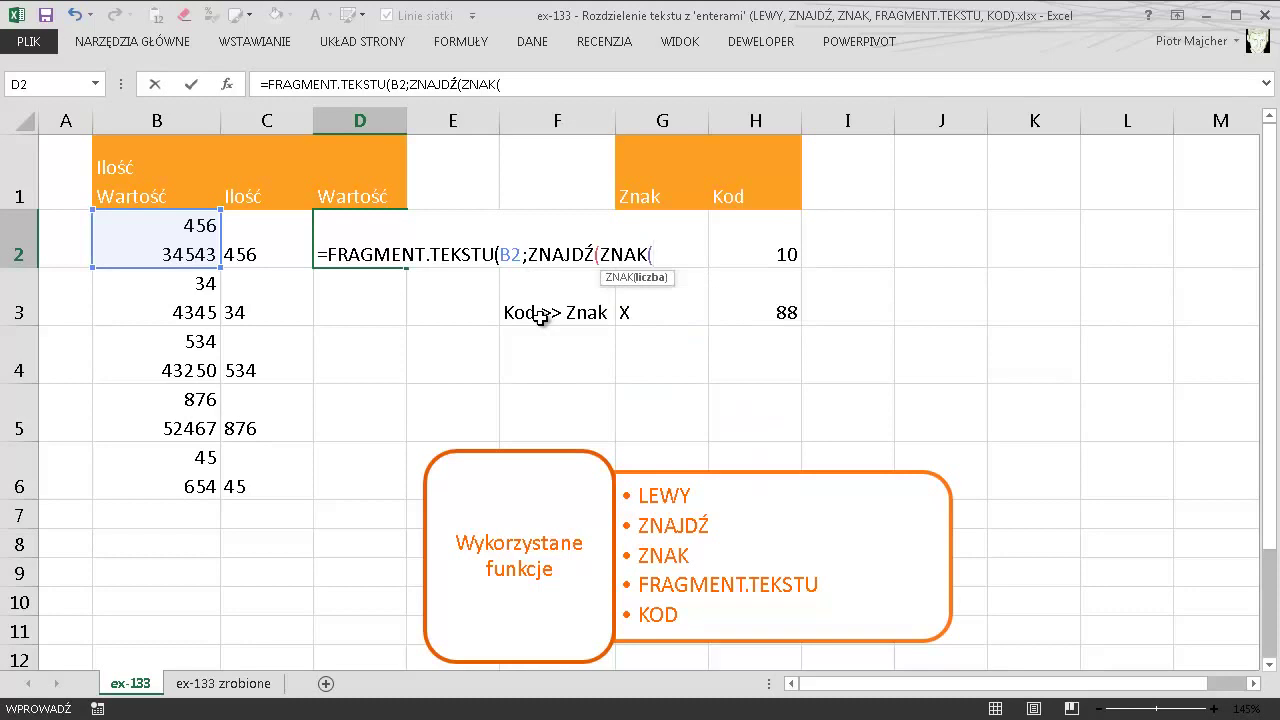
type("10)")
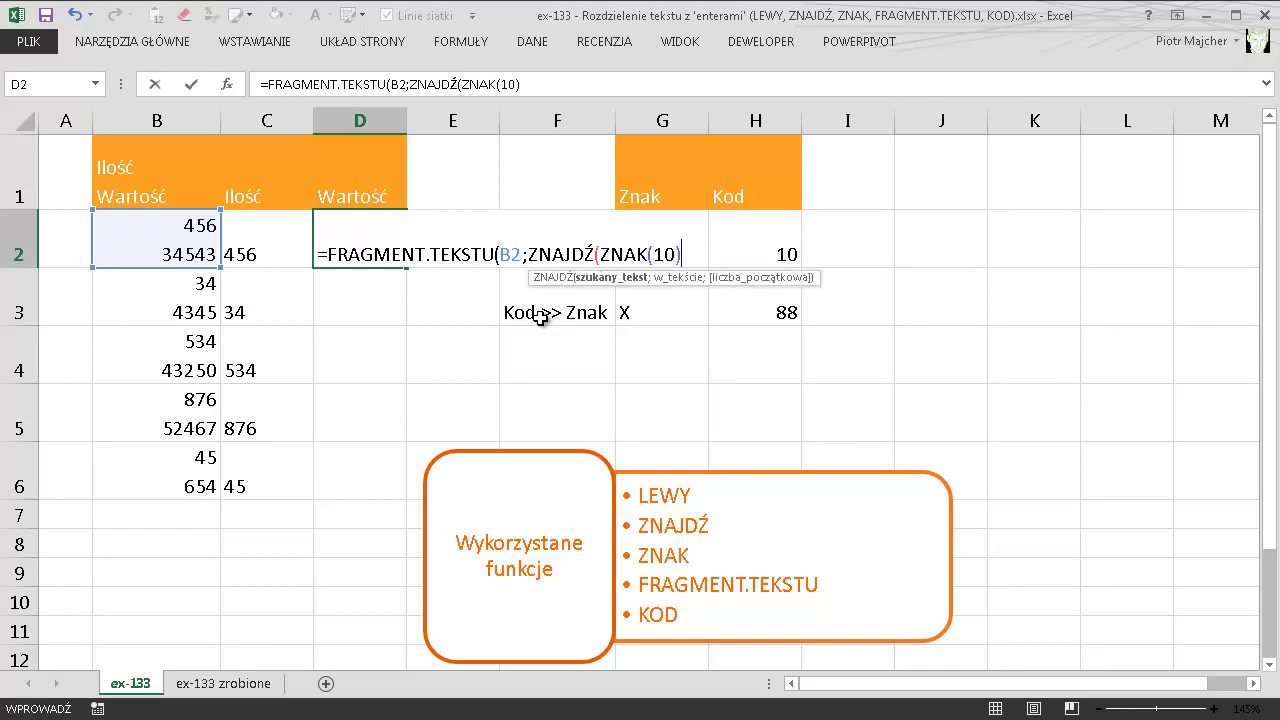
type(";")
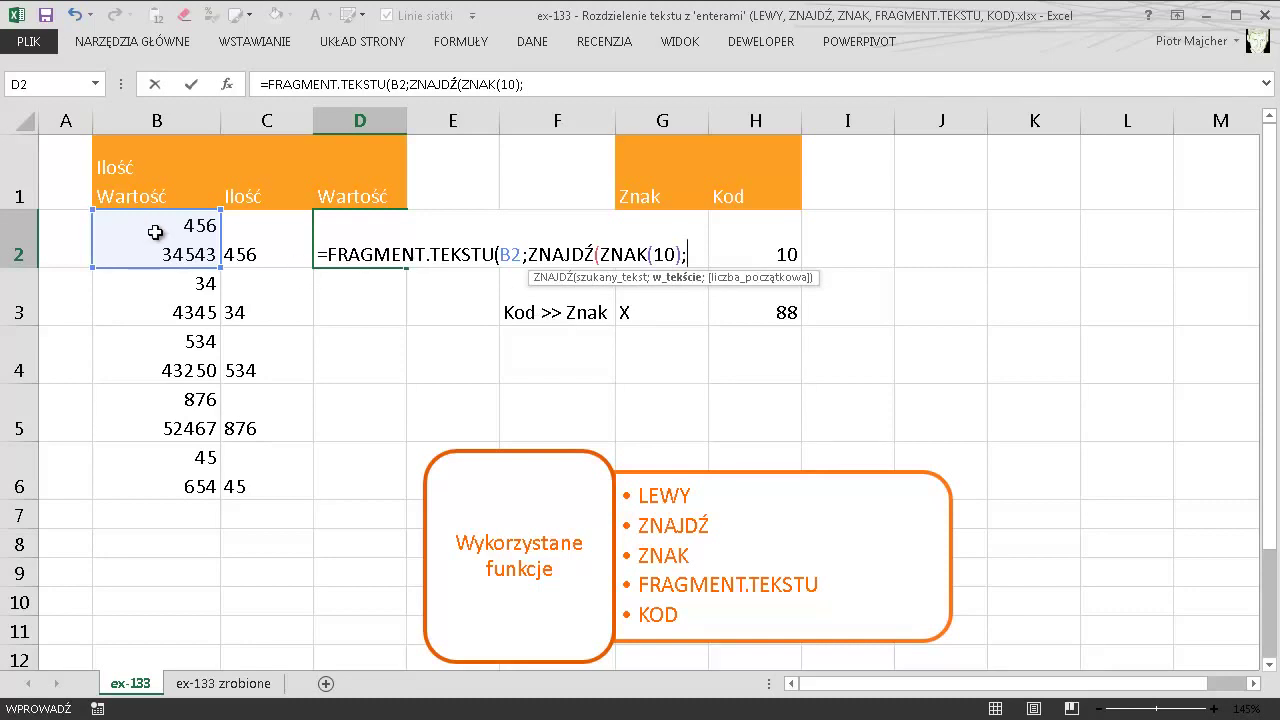
left_click(175, 234)
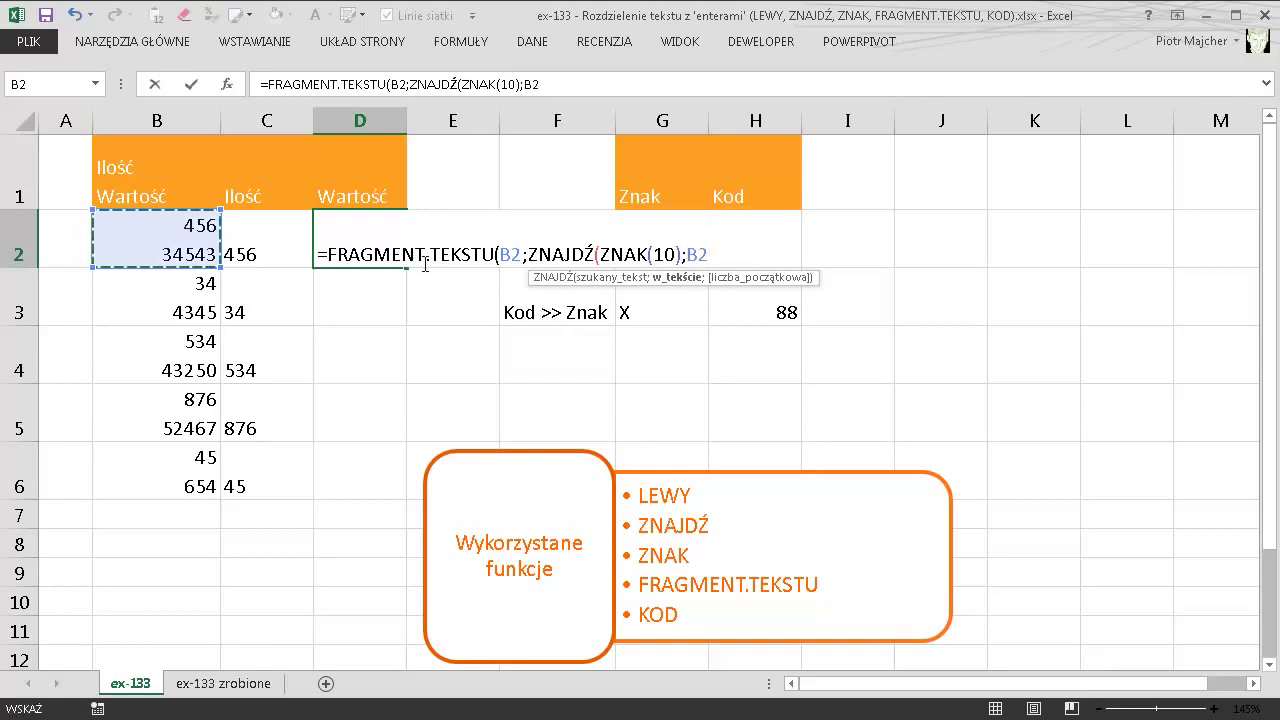
type(")")
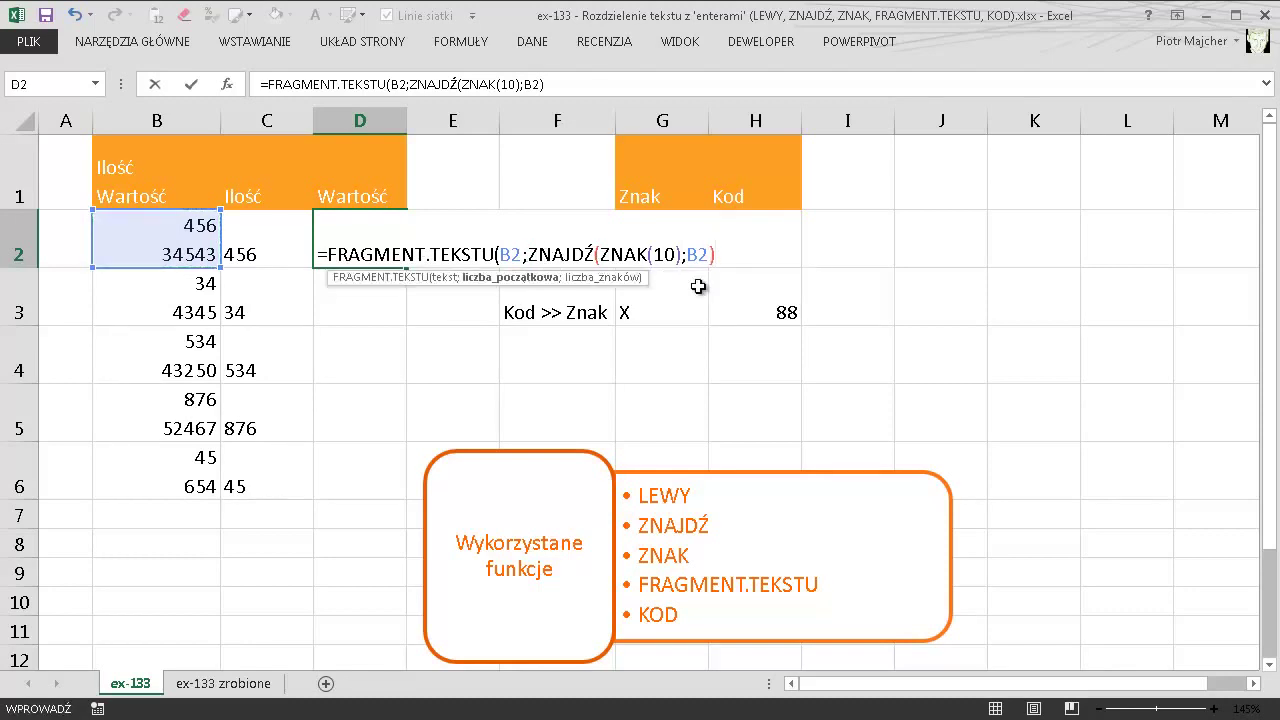
Change the start position to ZNAJDŹ(ZNAK(10);B2)+1, using 4 as a temporary placeholder.
left_click_drag(715, 255, 531, 250)
key("F2")
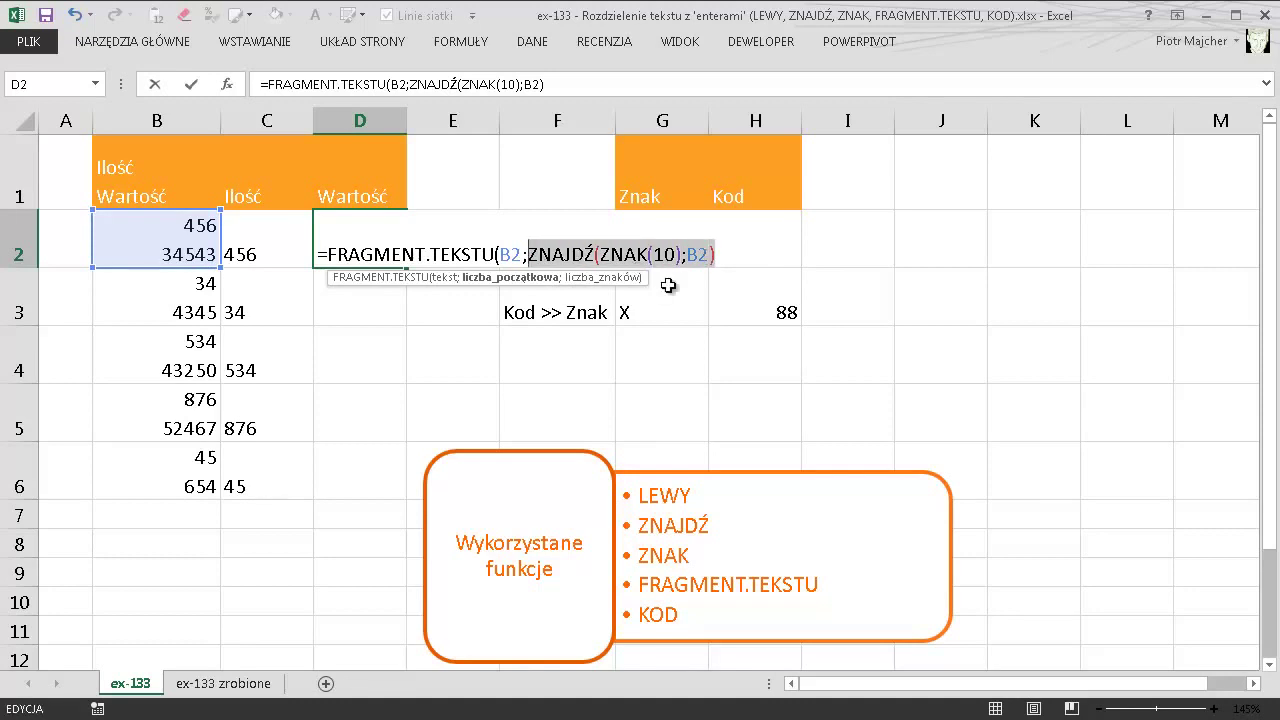
type("4")
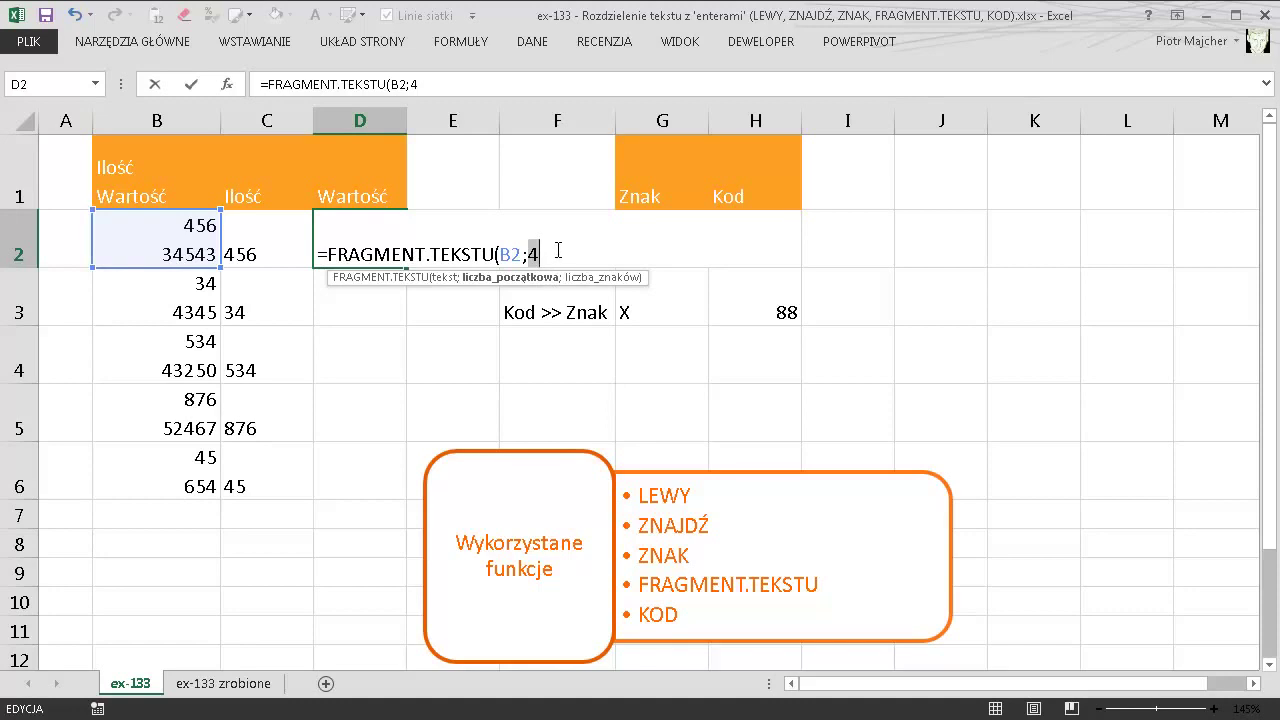
type("ZNAJDŹ(ZNAK(10);B2)")
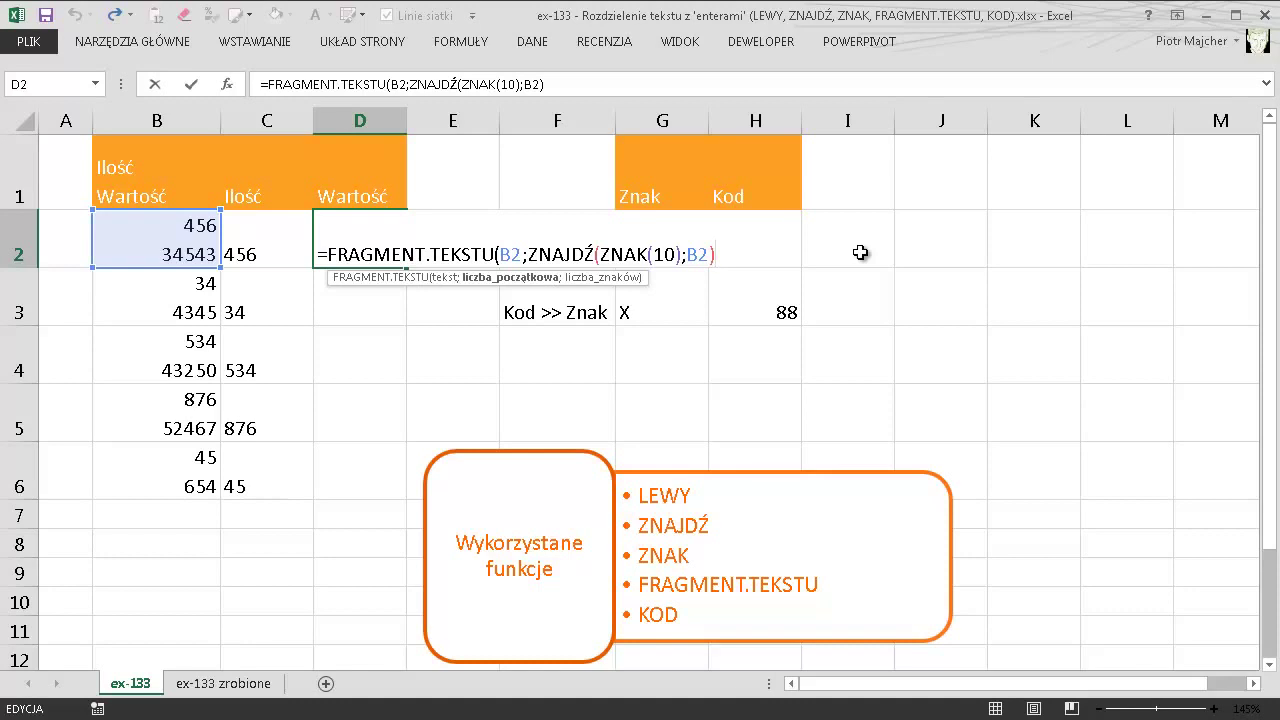
type("+1")
type(";")
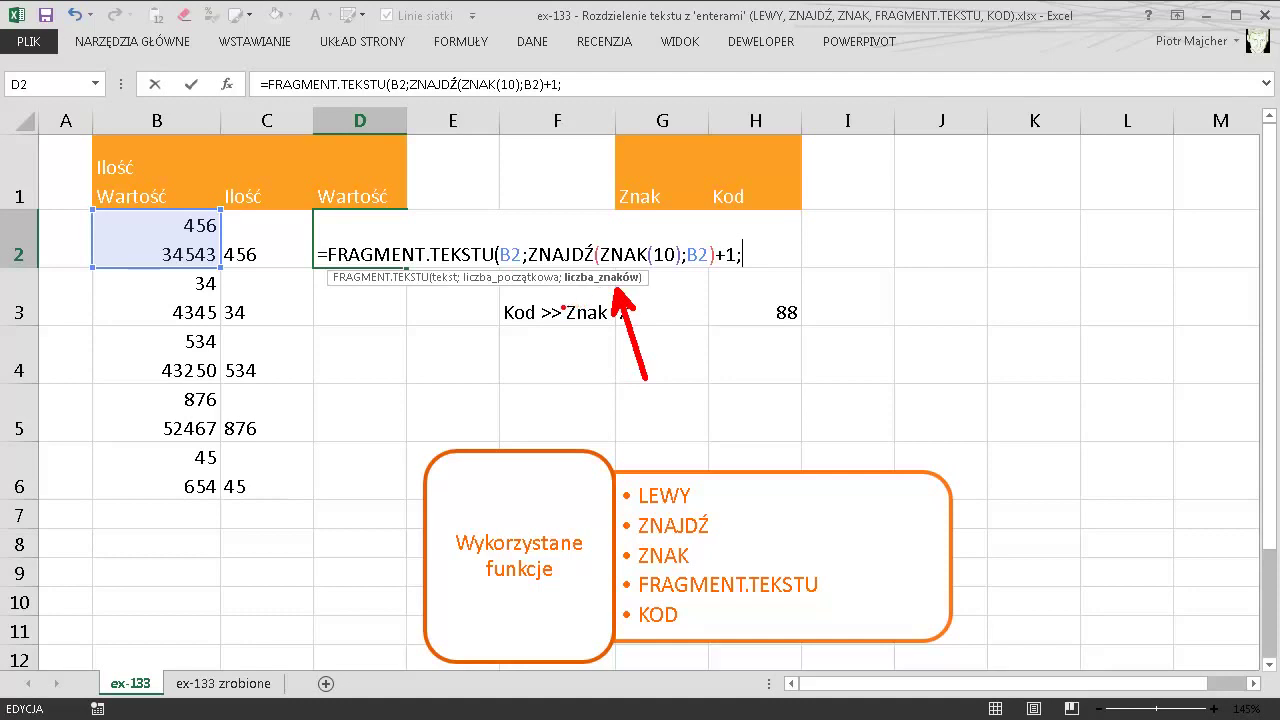
Underline the second-line values 34543, 4345, 43250, 52467 and 654 in column B.
left_click_drag(218, 270, 273, 390)
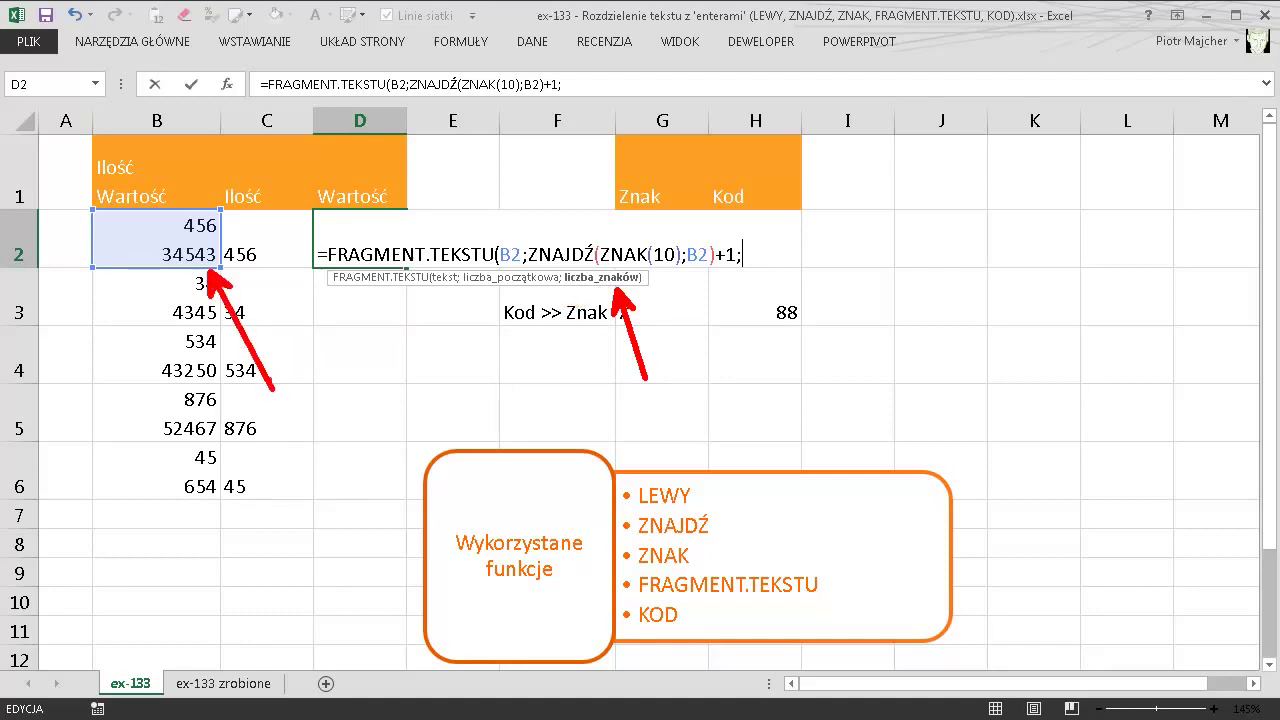
left_click_drag(152, 266, 228, 266)
left_click_drag(172, 340, 218, 338)
left_click_drag(146, 386, 215, 407)
left_click_drag(142, 448, 232, 455)
left_click_drag(168, 500, 214, 508)
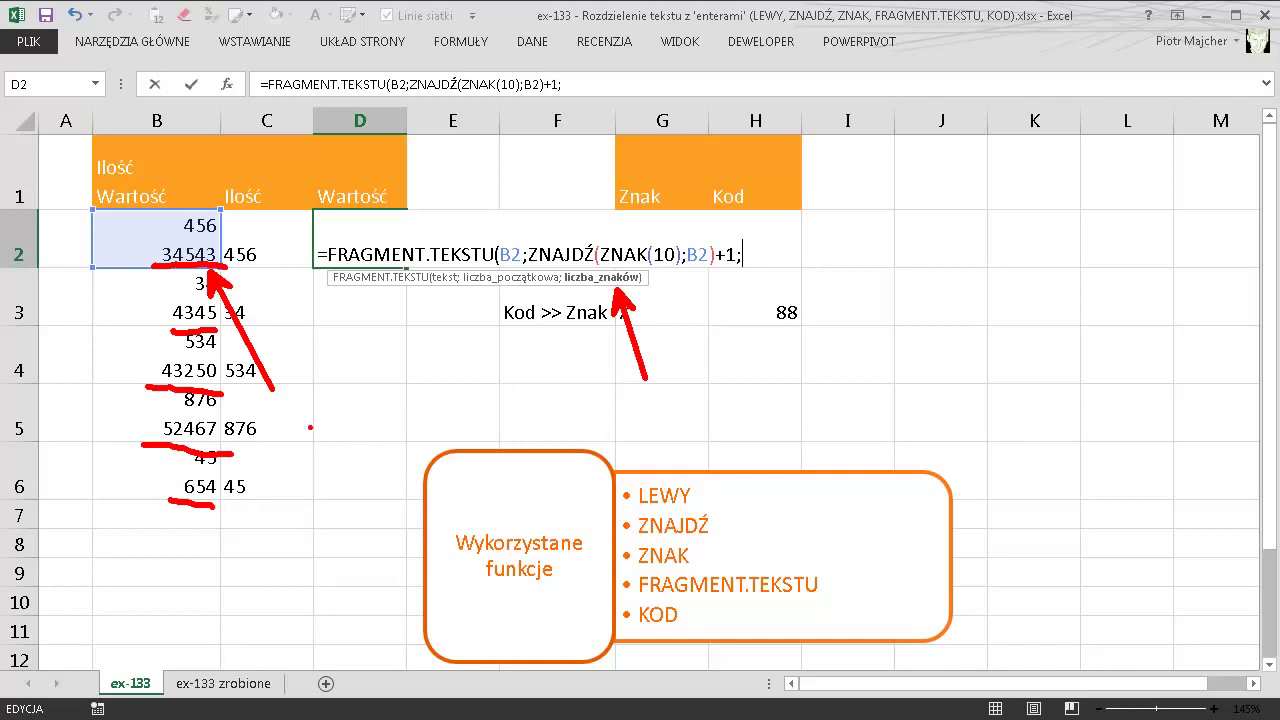
Finish D2 with length 50 and fill it down to D6, giving 34543, 4345, 43250, 52467, 654.
key("Escape")
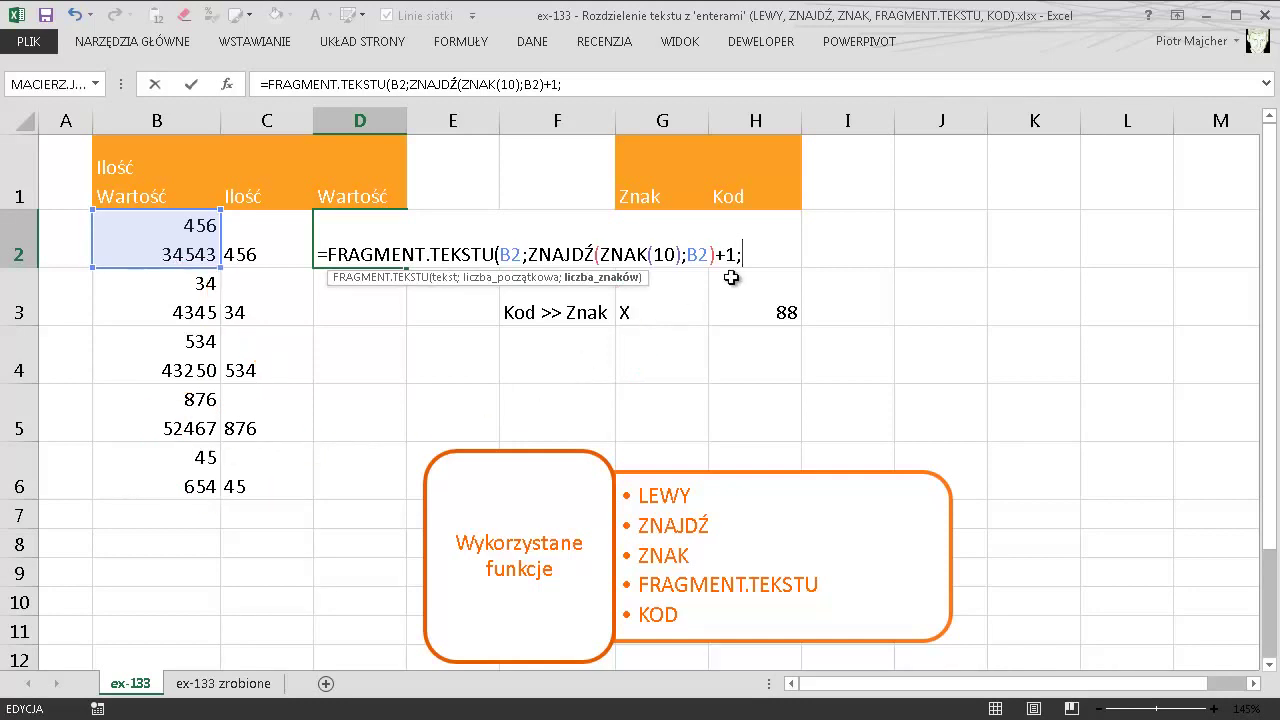
type("50")
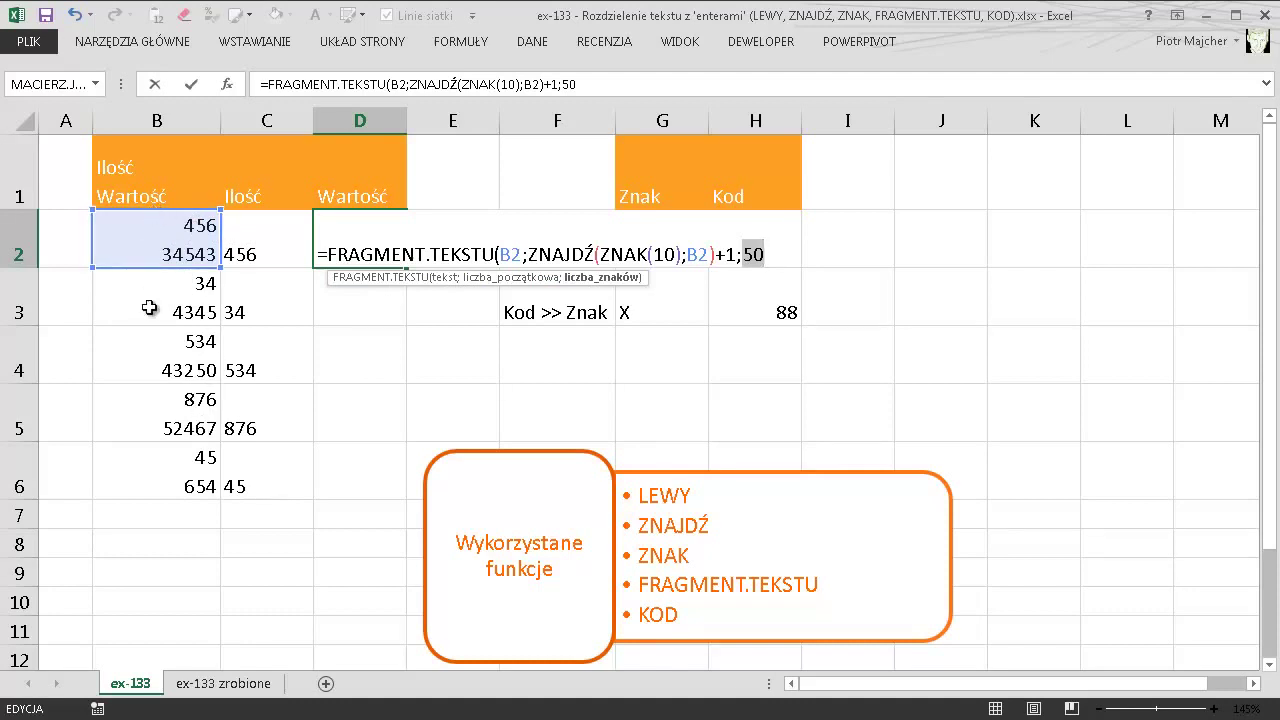
left_click(785, 256)
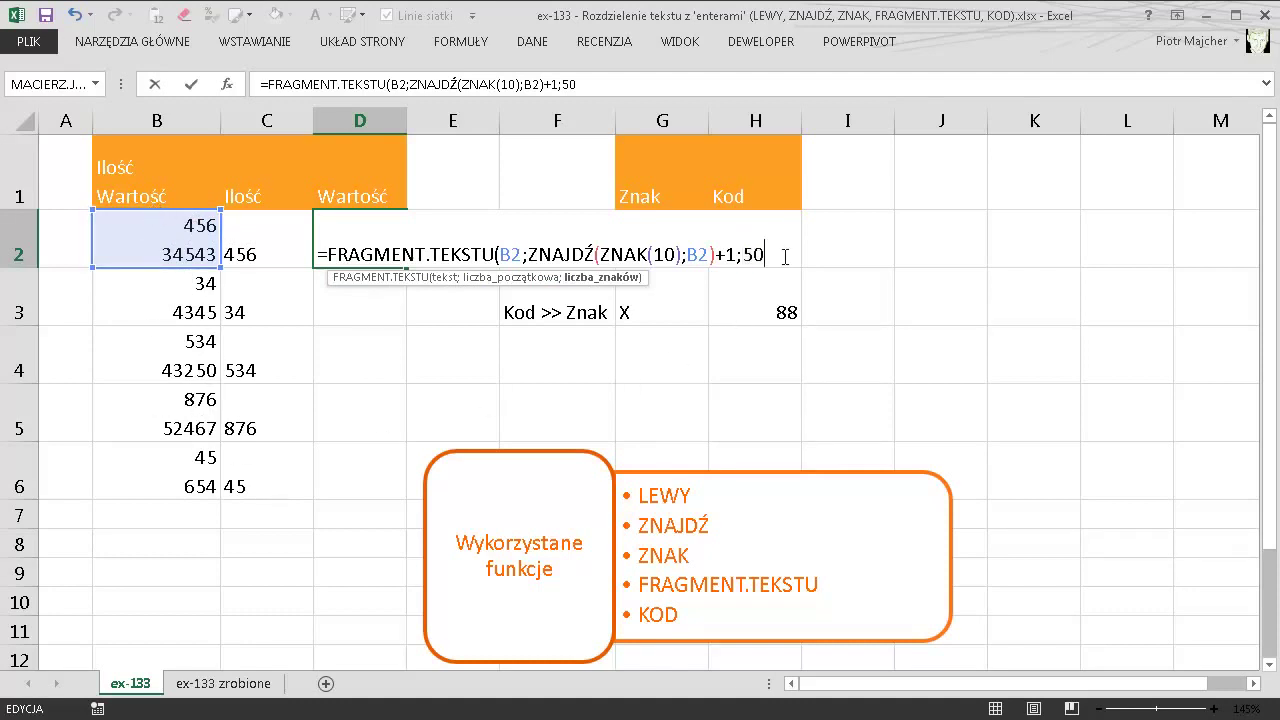
type(")")
key("Return")
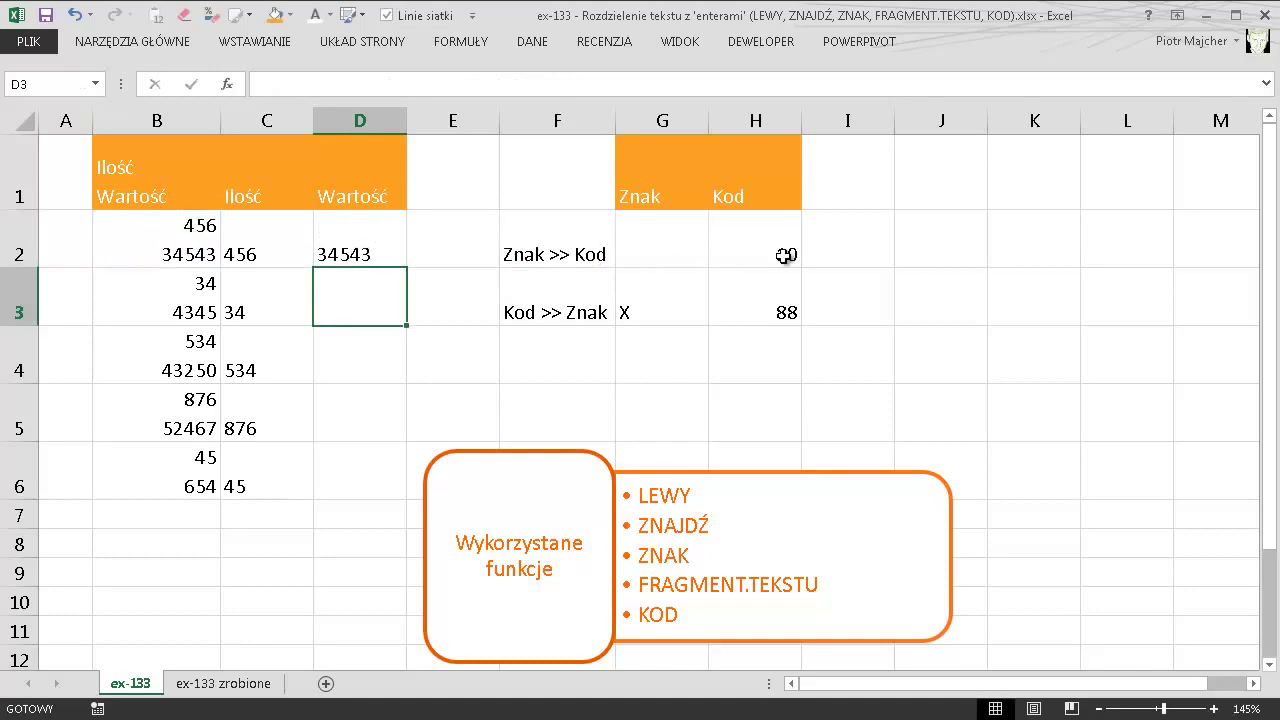
left_click(394, 250)
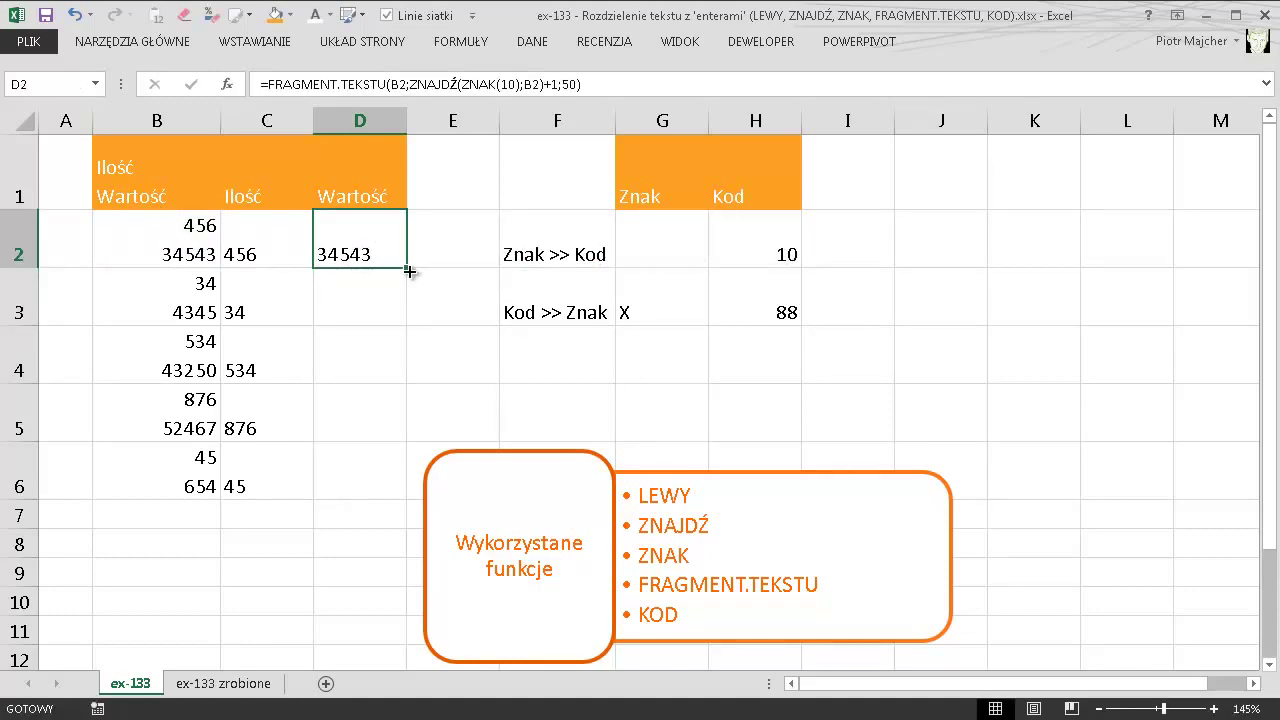
double_click(410, 267)
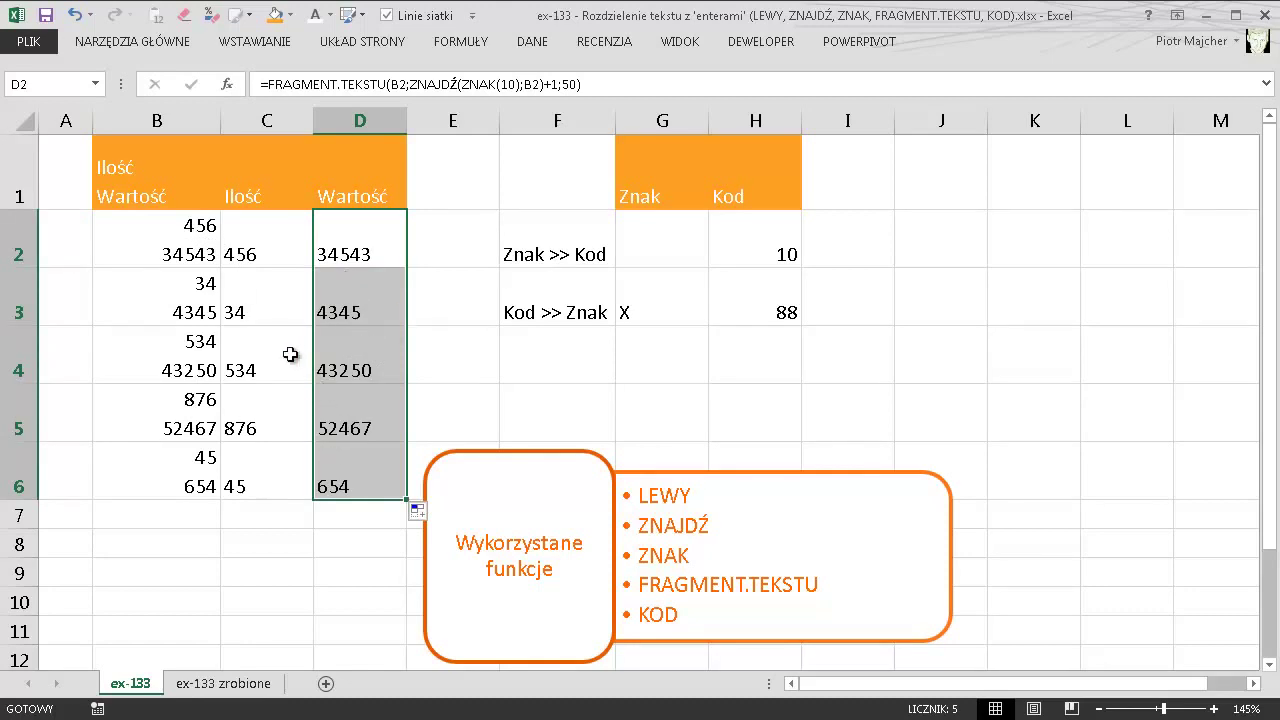
Highlight the original cells B2:B6 and point out the split results in C3 and D3.
left_click_drag(190, 238, 200, 470)
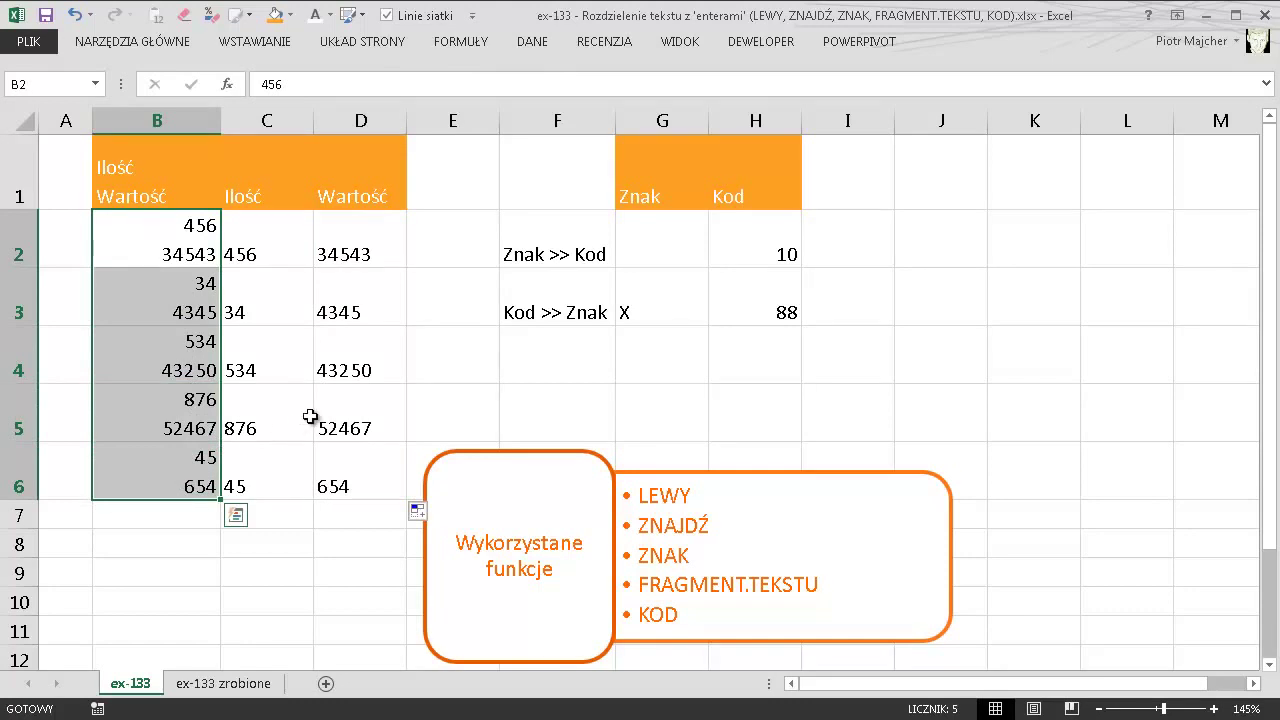
left_click_drag(268, 343, 288, 412)
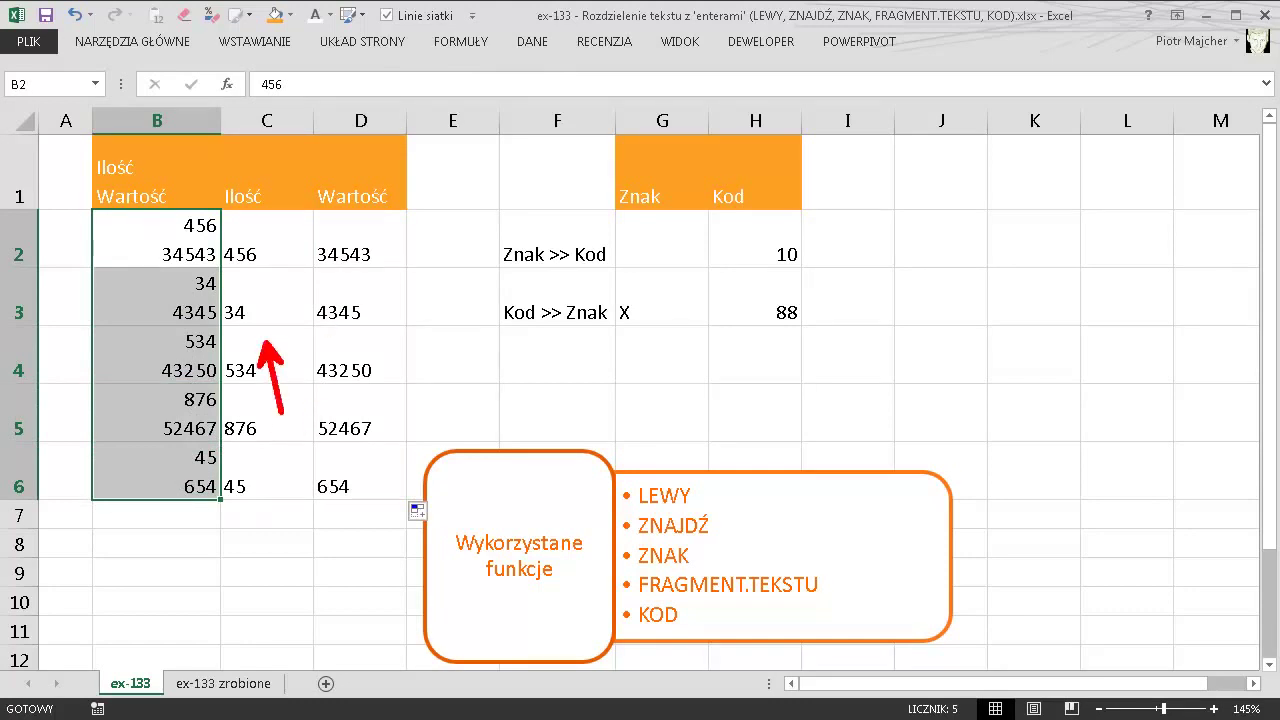
left_click_drag(346, 339, 290, 405)
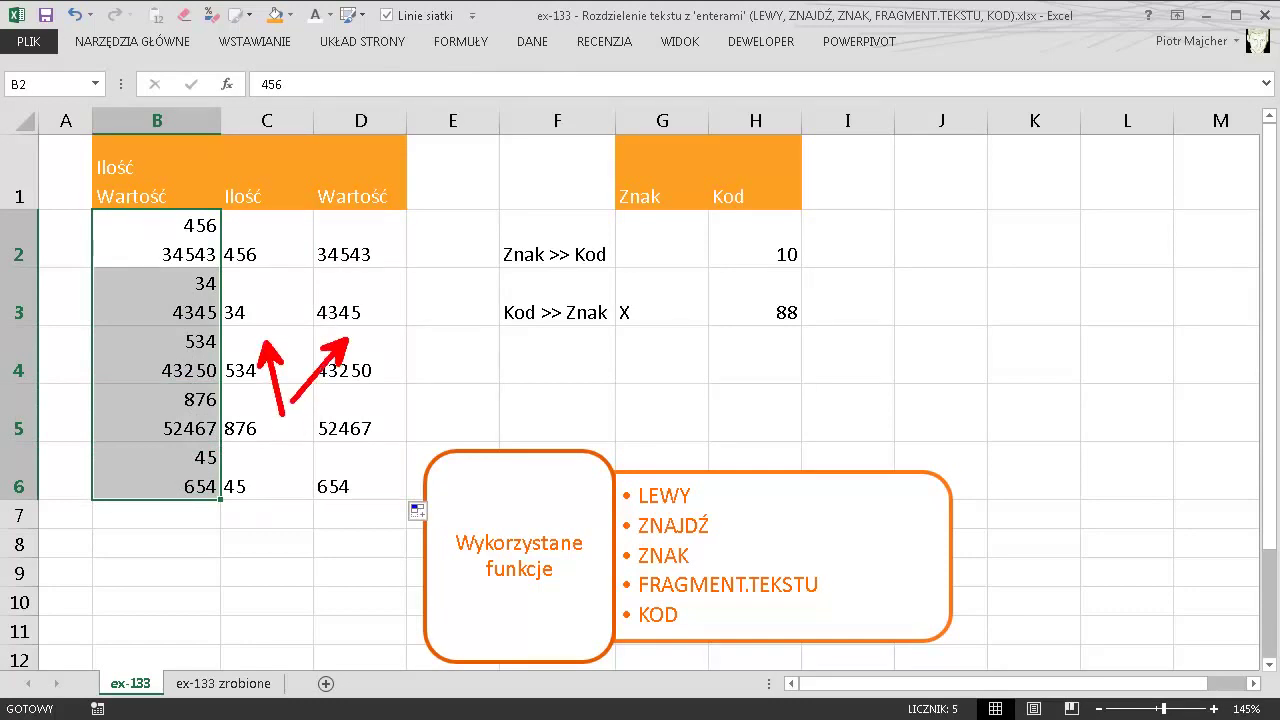
Overwrite B3 with 'ala' and 'piotr' on two separate lines.
left_click(183, 294)
type("ala")
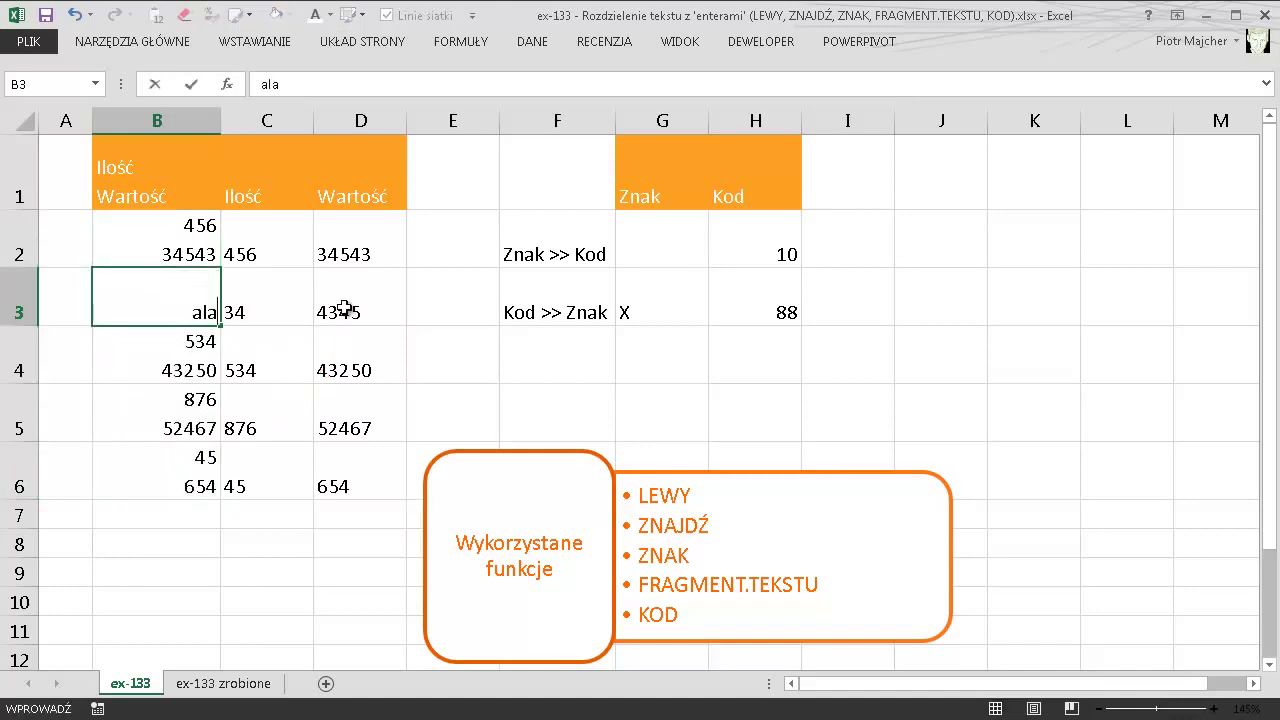
key("alt+Return")
type("piotr")
key("Return")
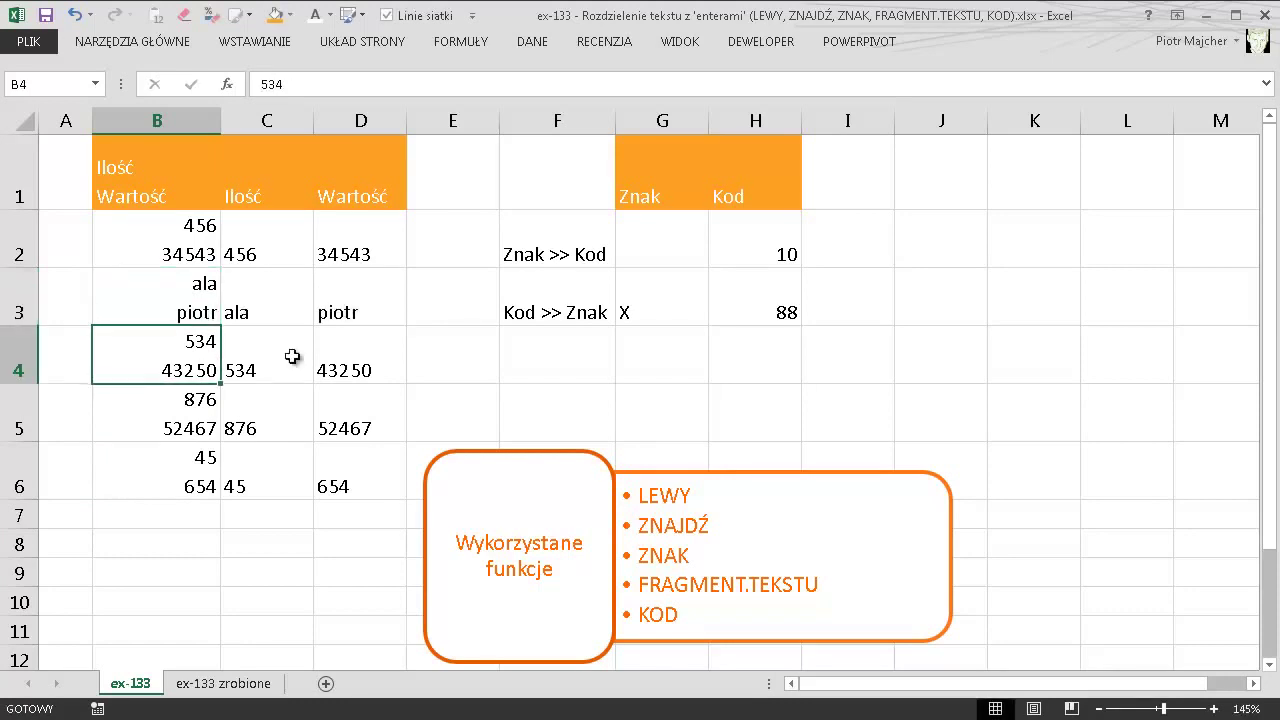
Point out ala in C3 and piotr in D3, then the two-line value in B6.
left_click_drag(259, 330, 290, 403)
left_click_drag(343, 333, 290, 403)
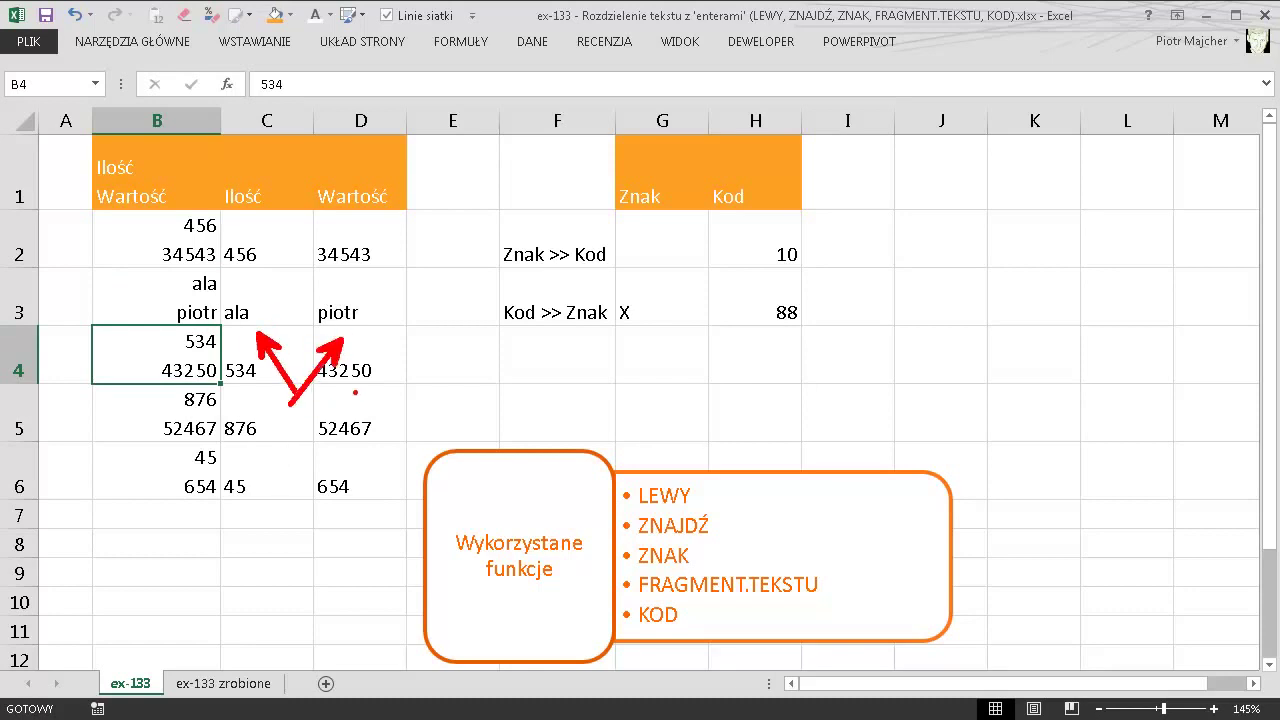
key("Escape")
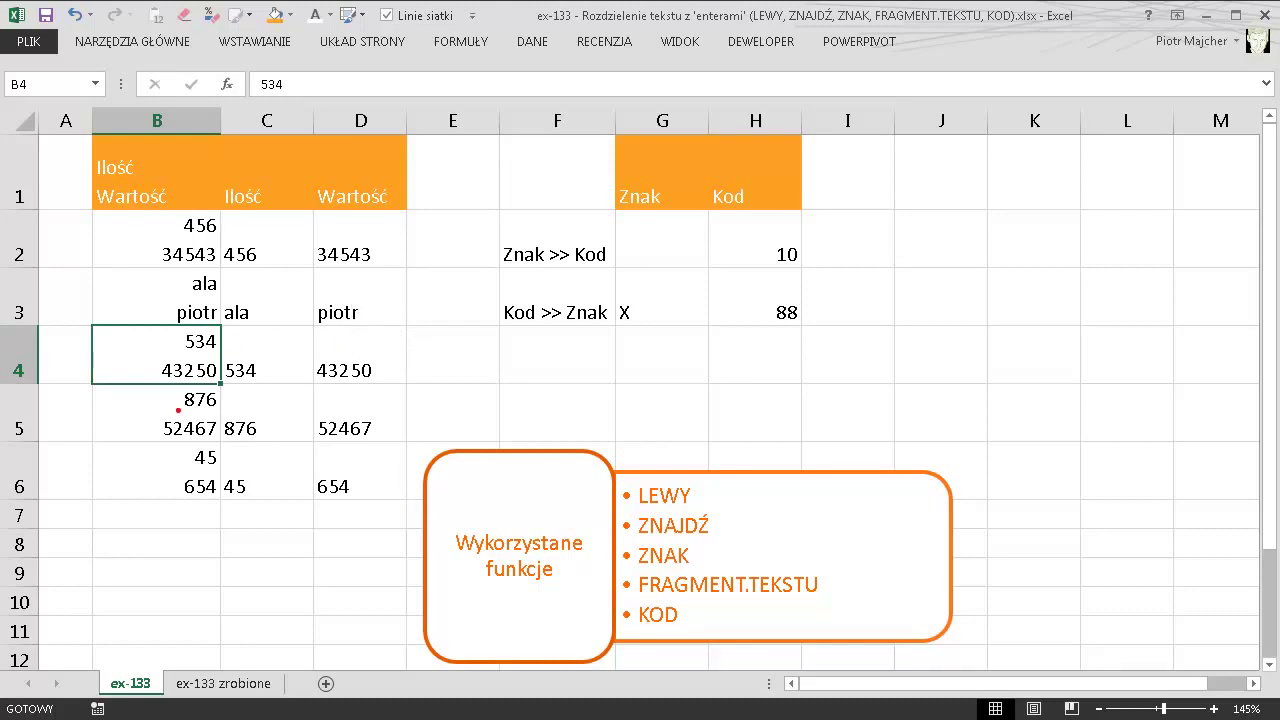
left_click_drag(165, 479, 99, 573)
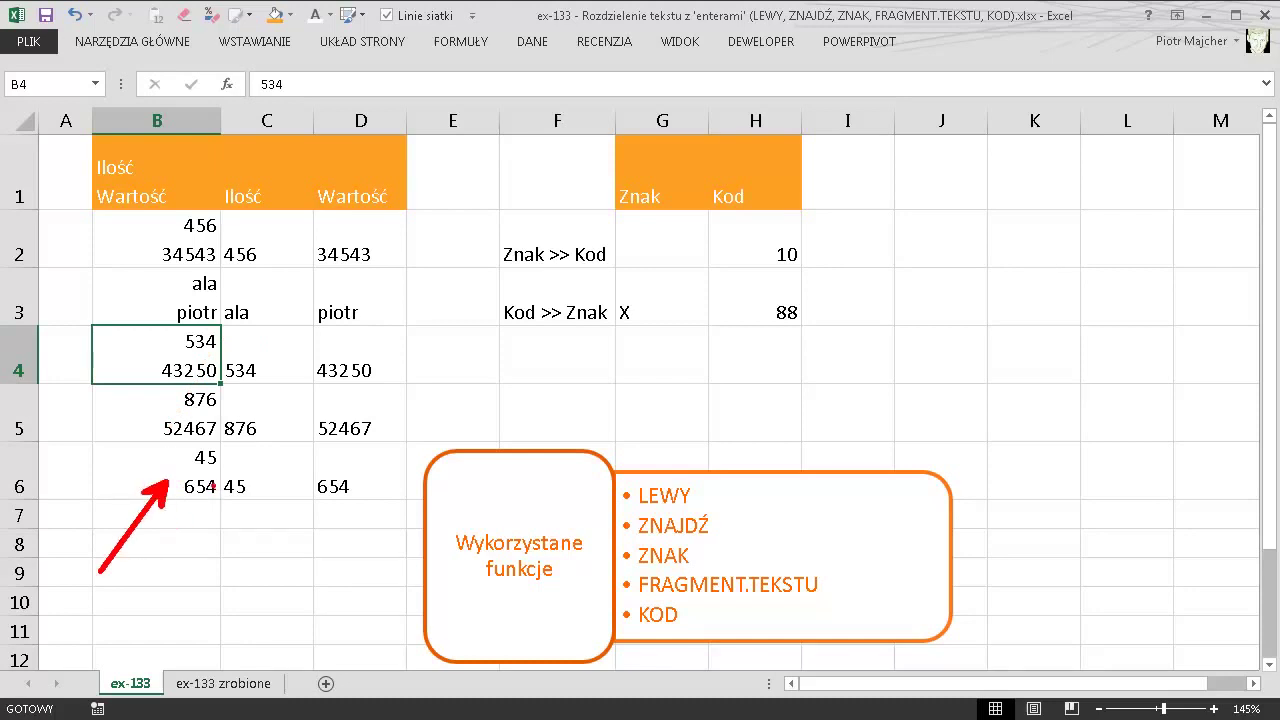
left_click_drag(215, 486, 288, 597)
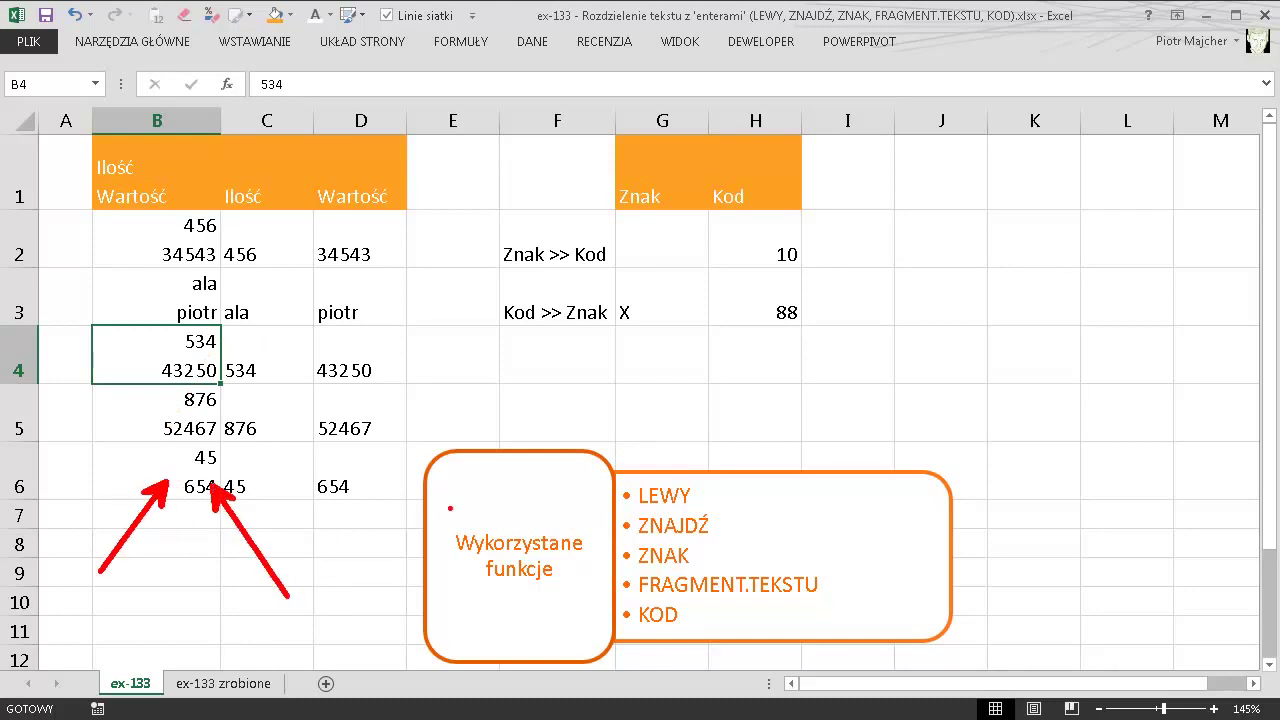